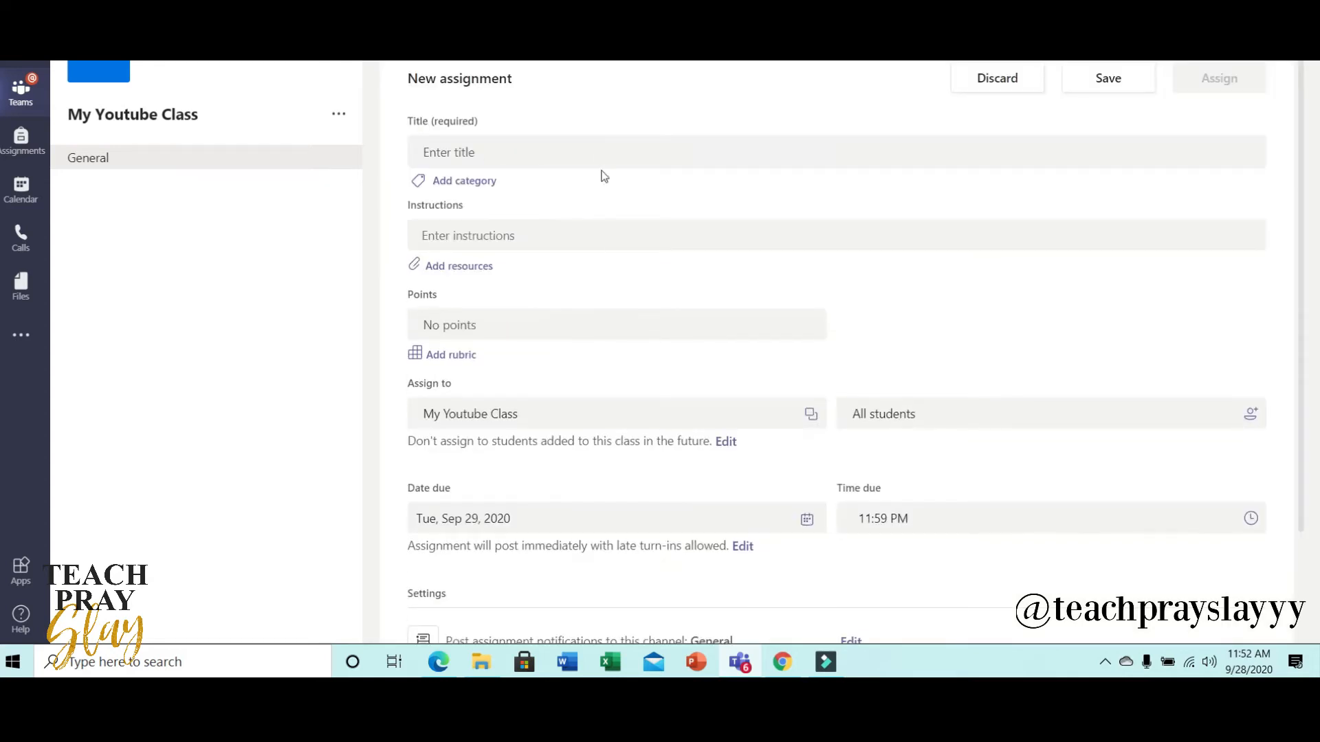
- Title the new assignment "Retell Graphic Organizer"
click(592, 150)
text(Ret)
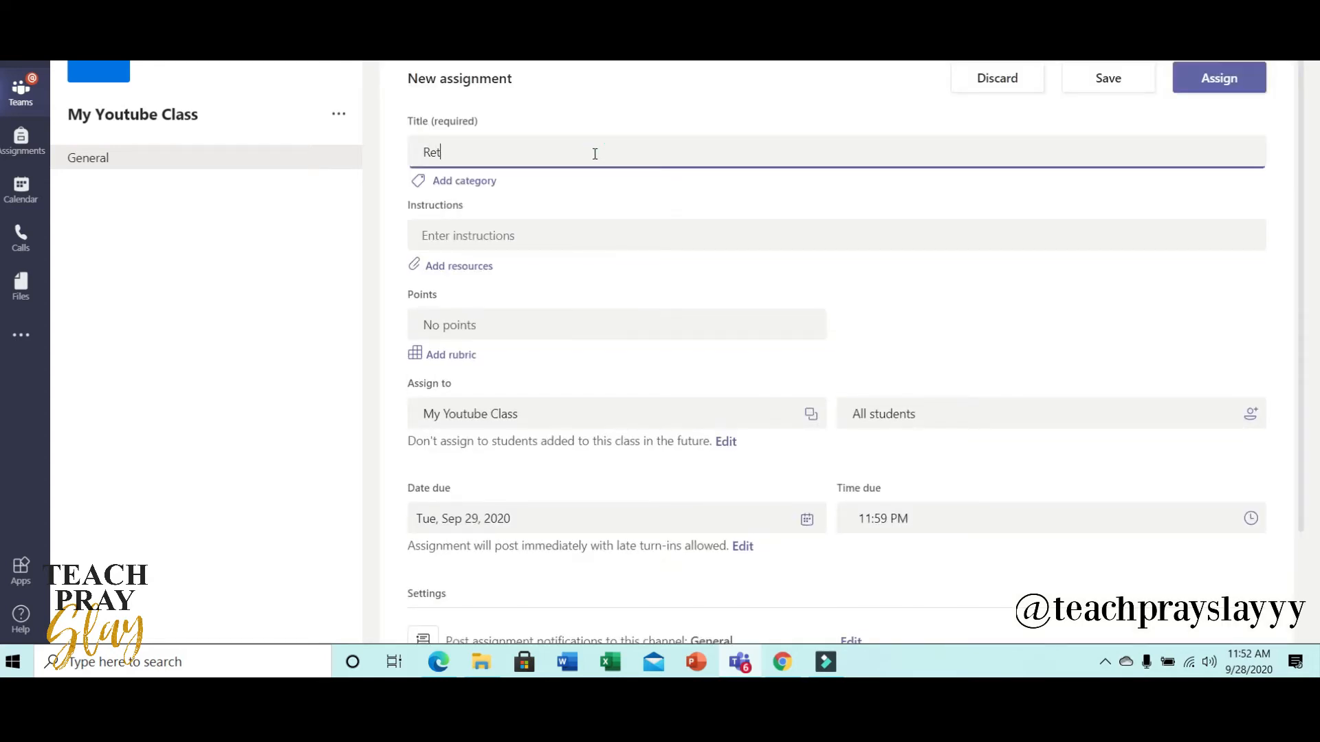
text(ell Graphic Organizer)
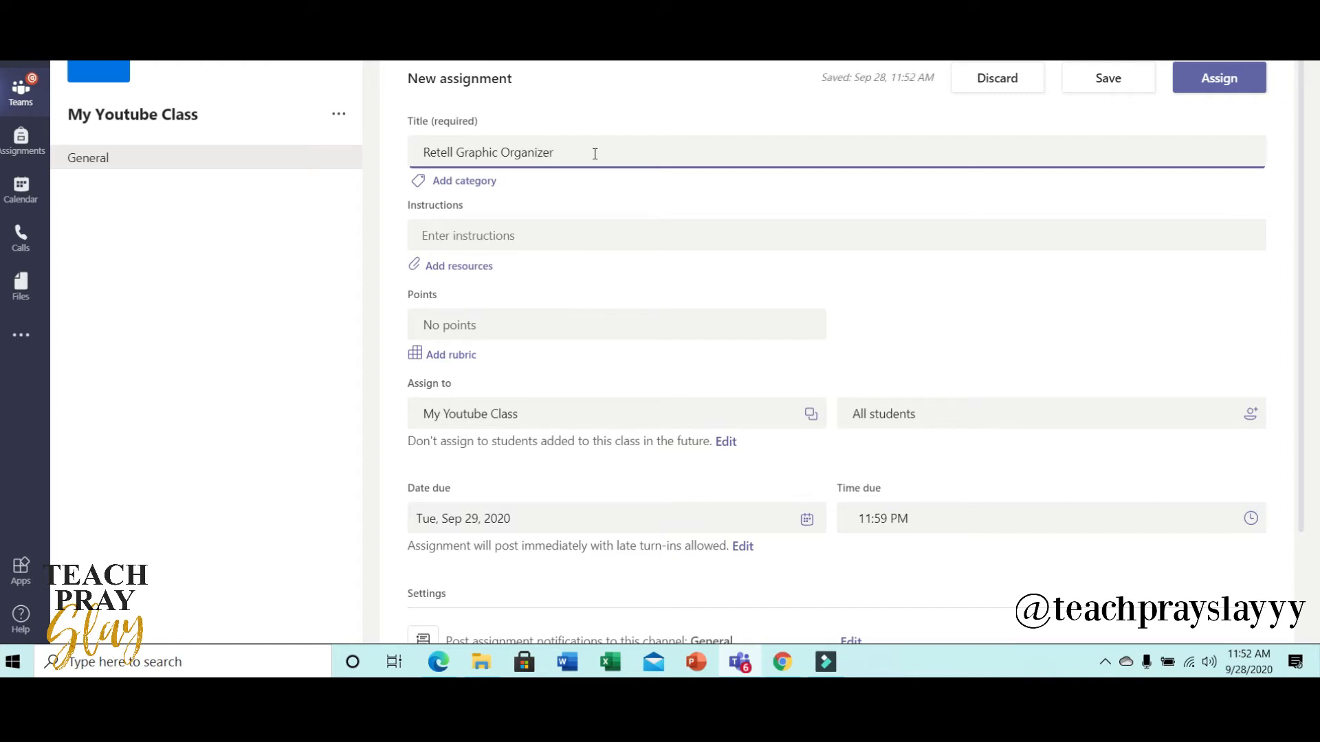
- Enter the instructions "Complete the graphic organizer." and set the assignment's points to 100
click(592, 235)
text(Complete the graphi)
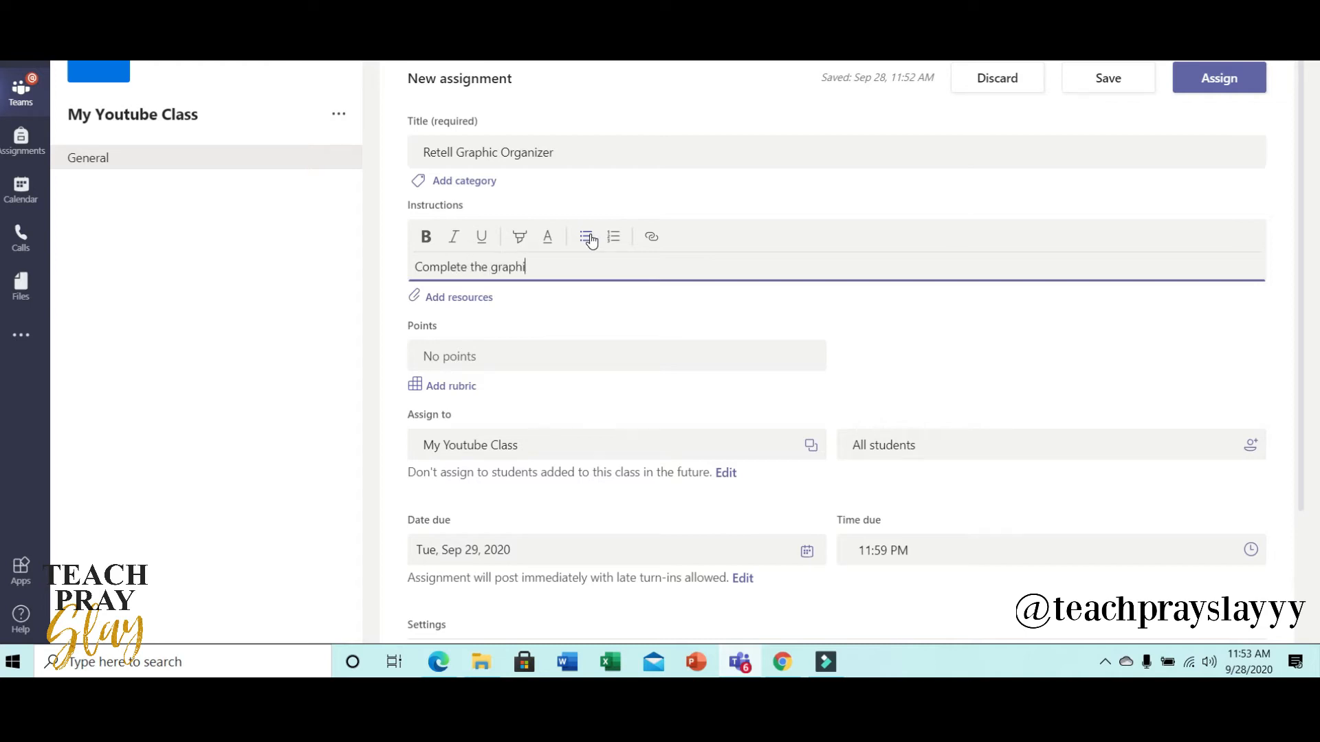
text(c organizer.)
click(554, 361)
text(100)
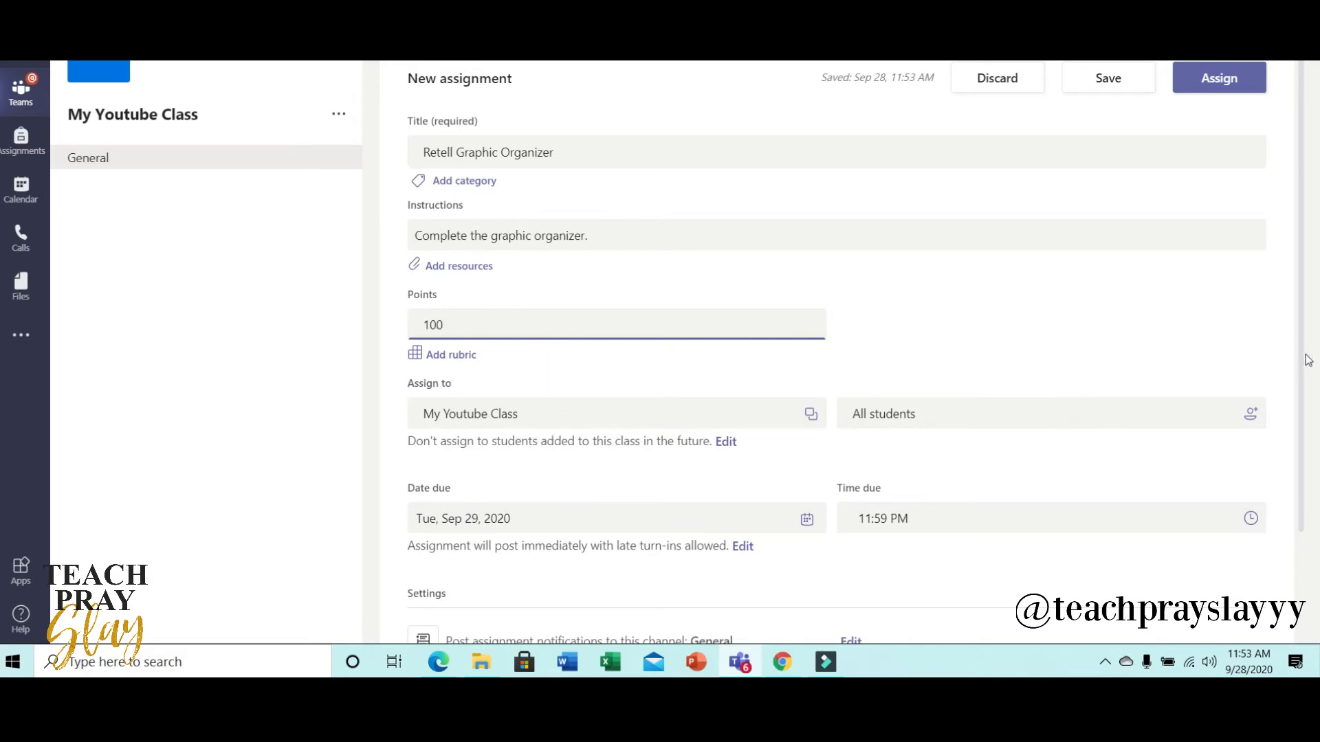
- Schedule the assignment to post in the future on Fri, Oct 2, 2020 at 9:00 AM
drag(1304, 366, 1304, 443)
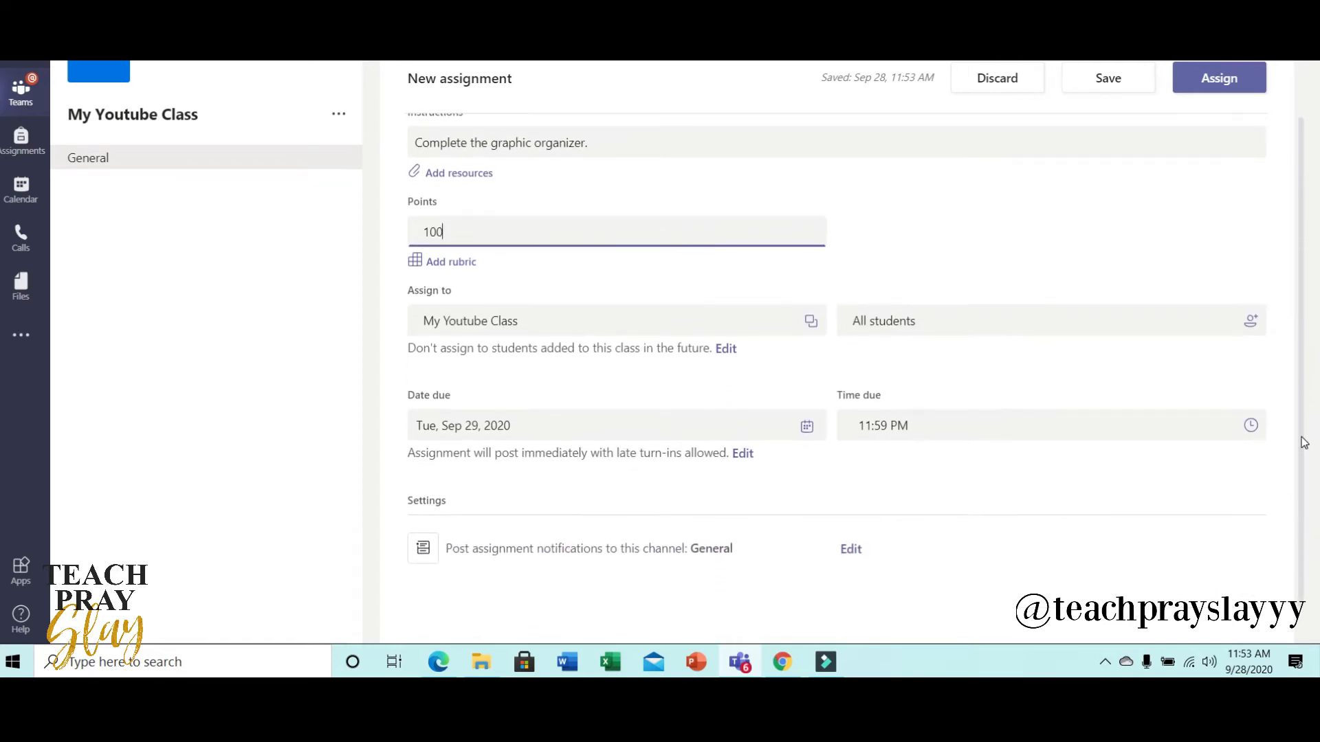
click(744, 454)
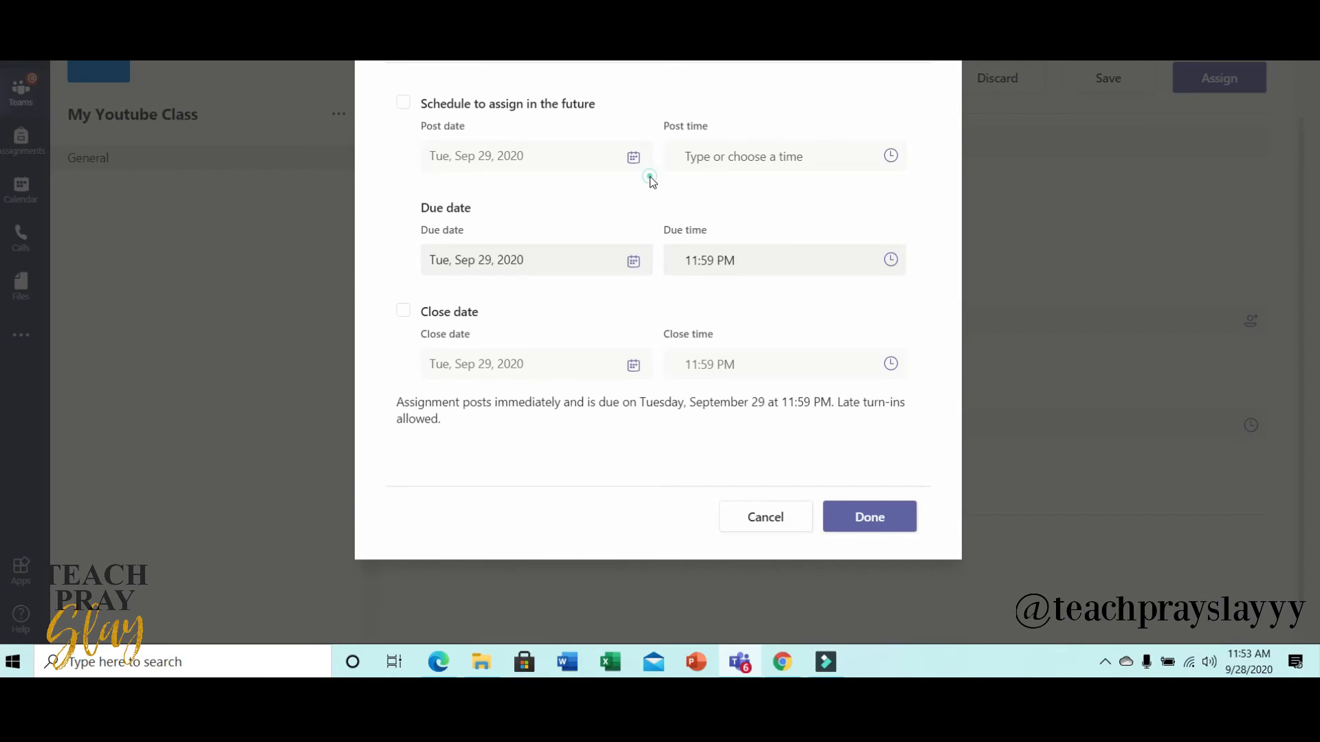
click(404, 103)
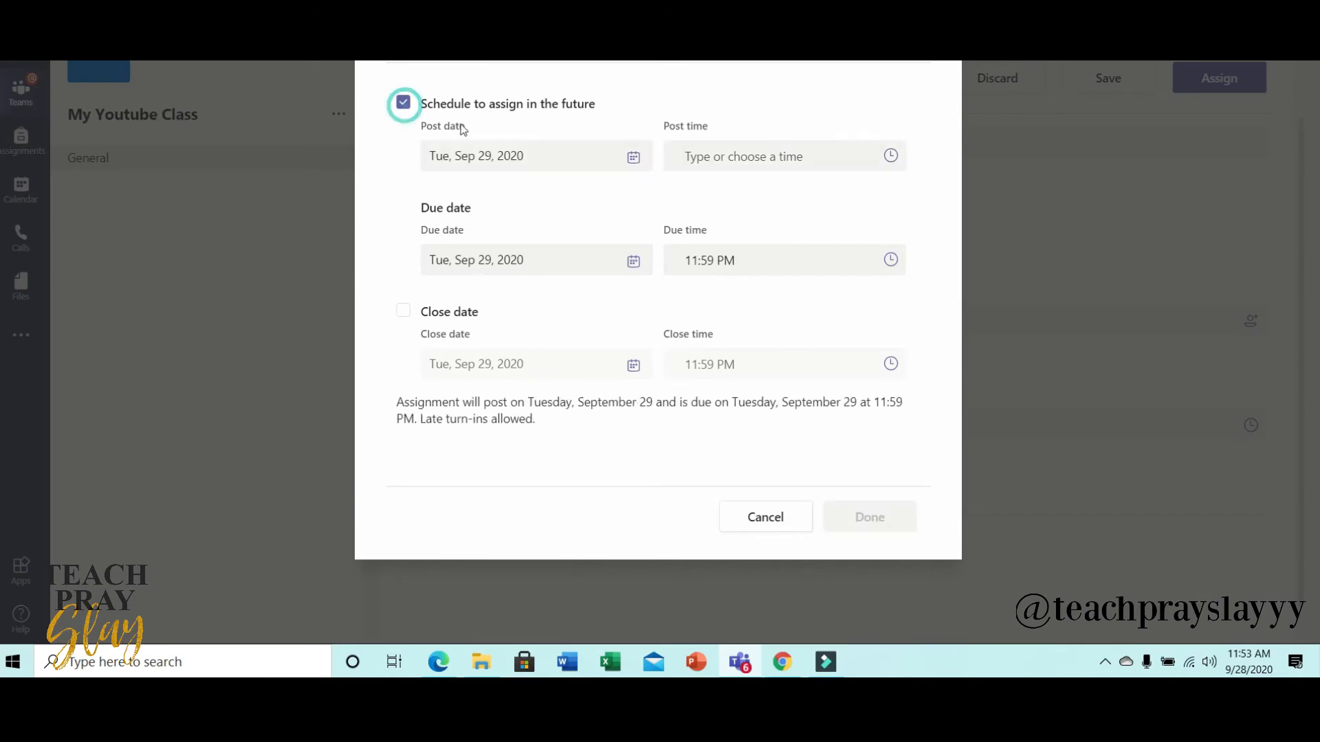
click(635, 158)
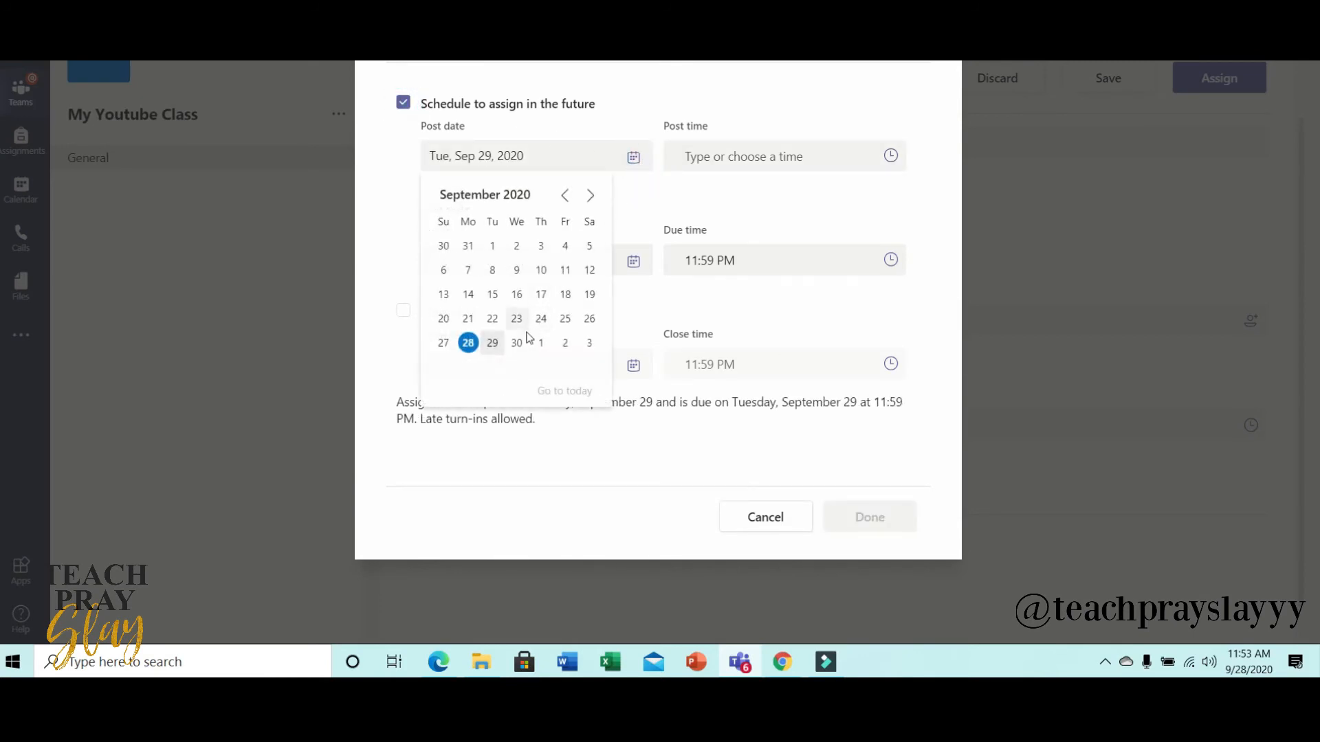
click(566, 343)
click(741, 145)
text(9:00 AM)
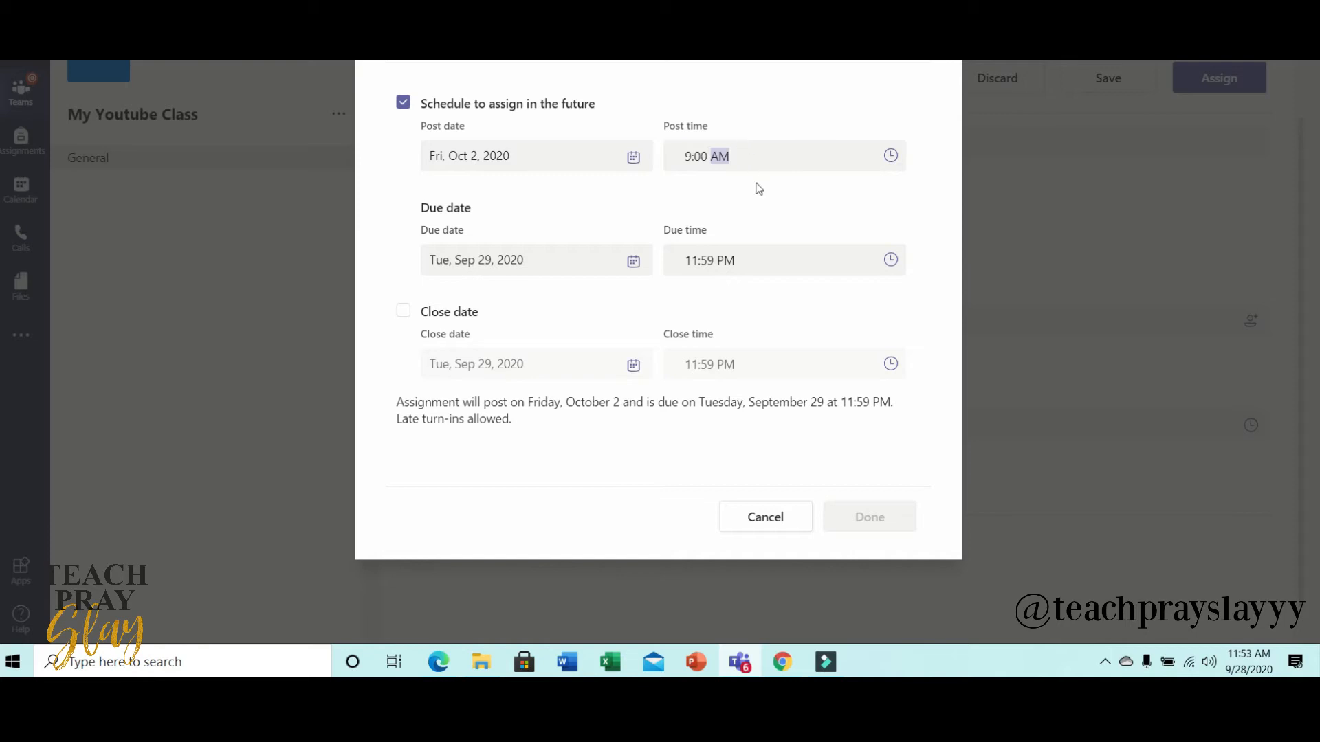
click(765, 204)
- Set the due date to Fri, Oct 9, 2020 and schedule the assignment
click(633, 268)
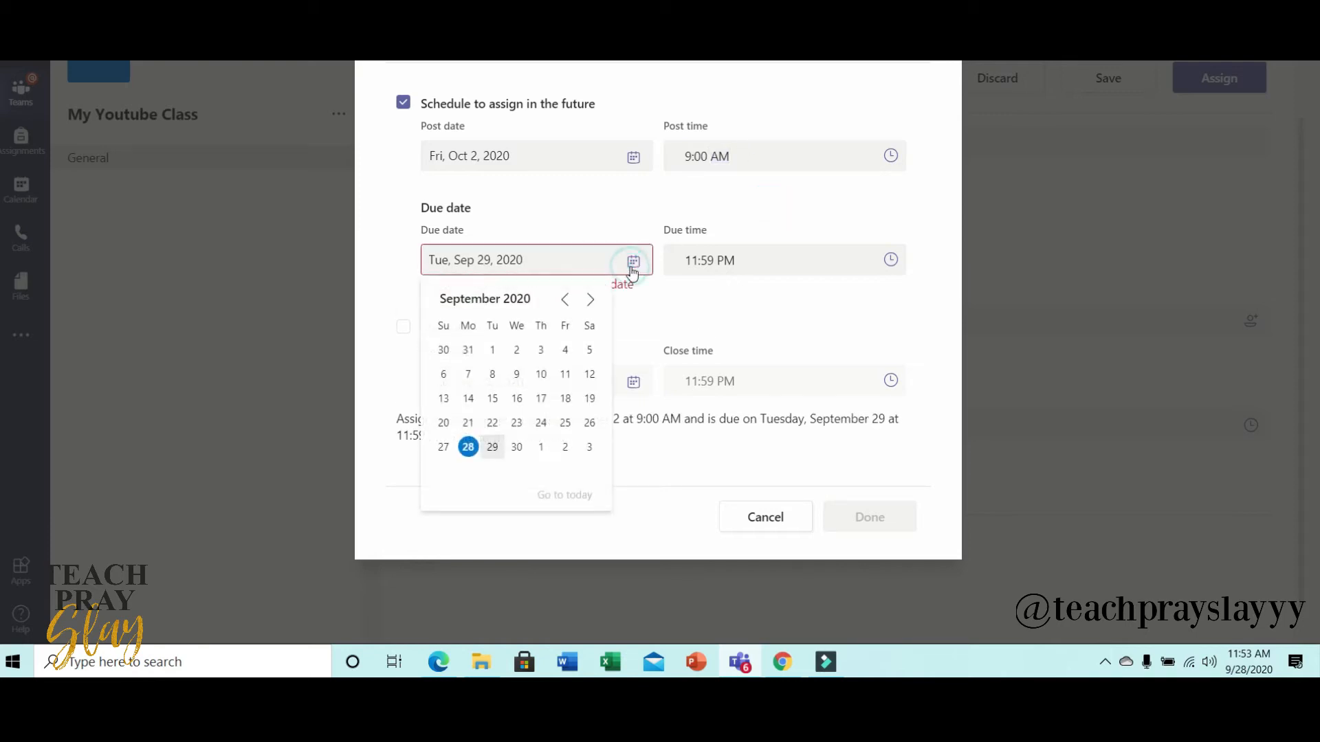
click(590, 299)
click(565, 374)
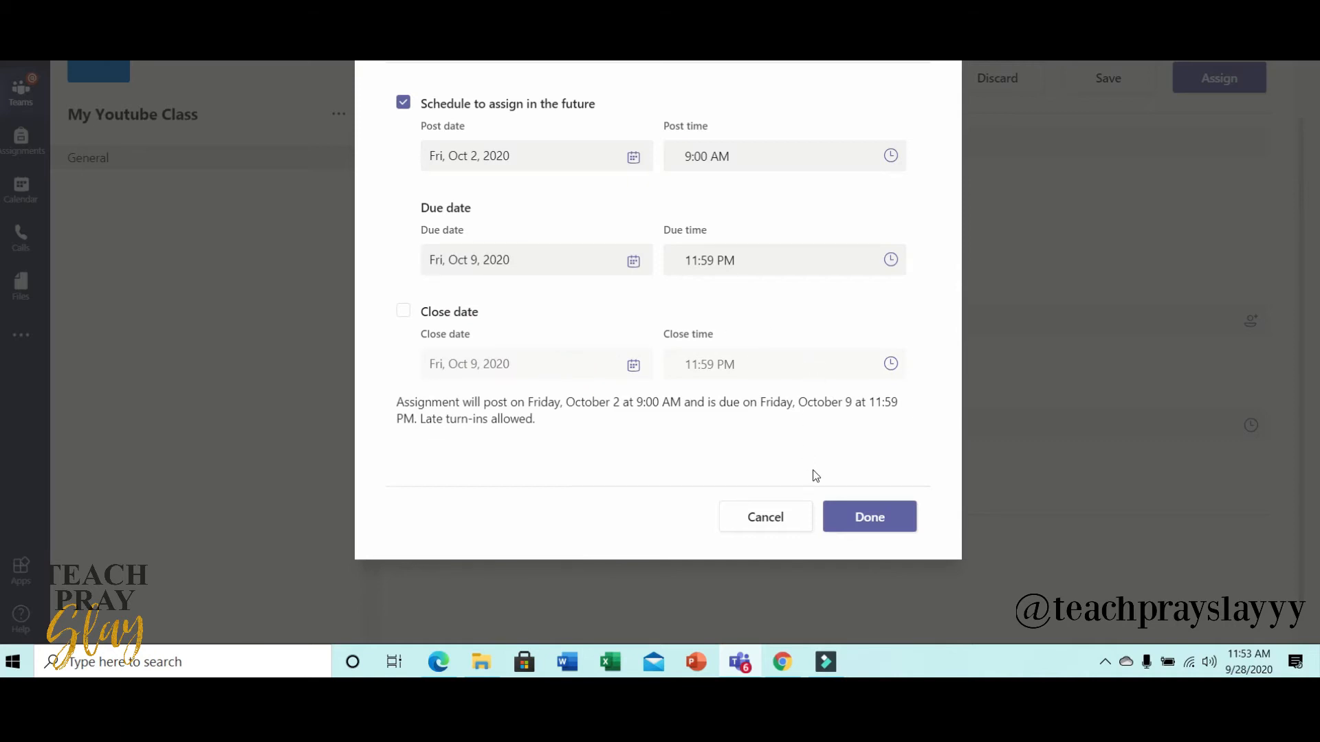
click(870, 517)
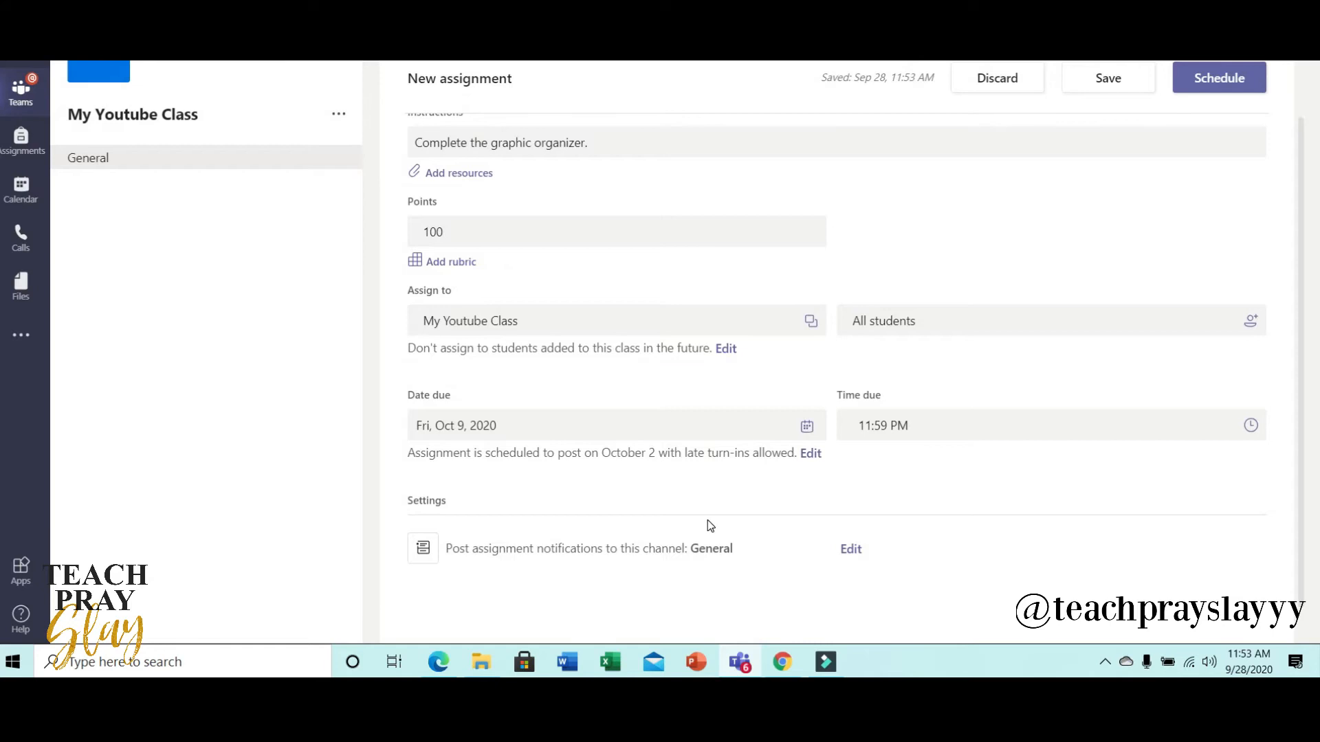
click(1200, 90)
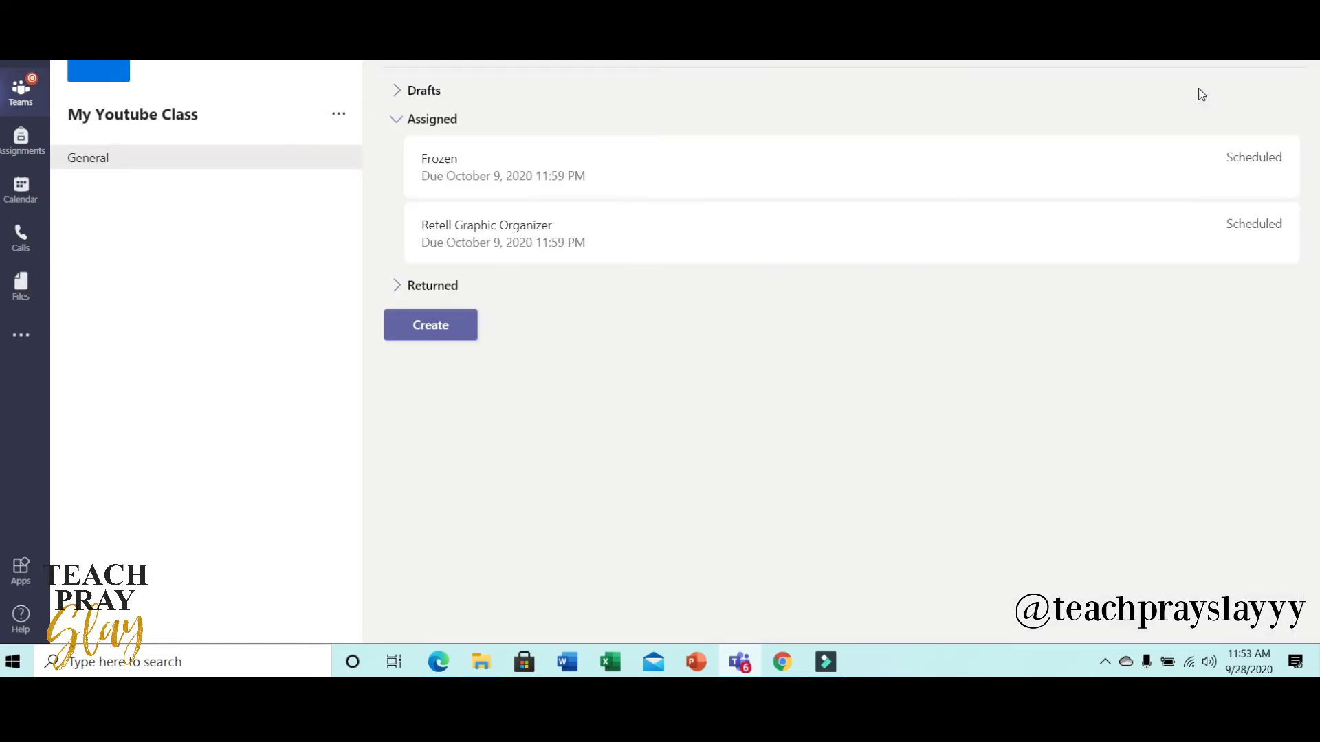
- Open the scheduled Retell Graphic Organizer assignment and its posting and due date settings for editing
click(771, 231)
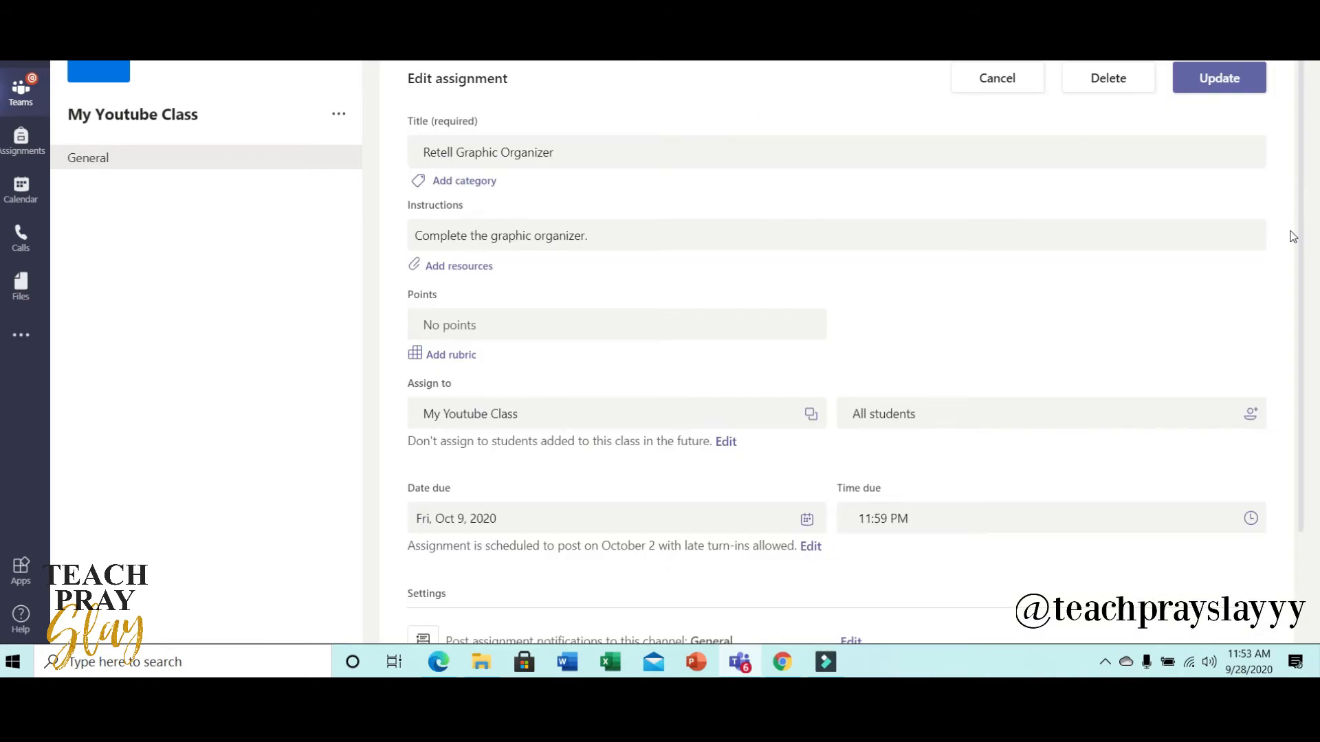
drag(1304, 262, 1307, 184)
click(813, 546)
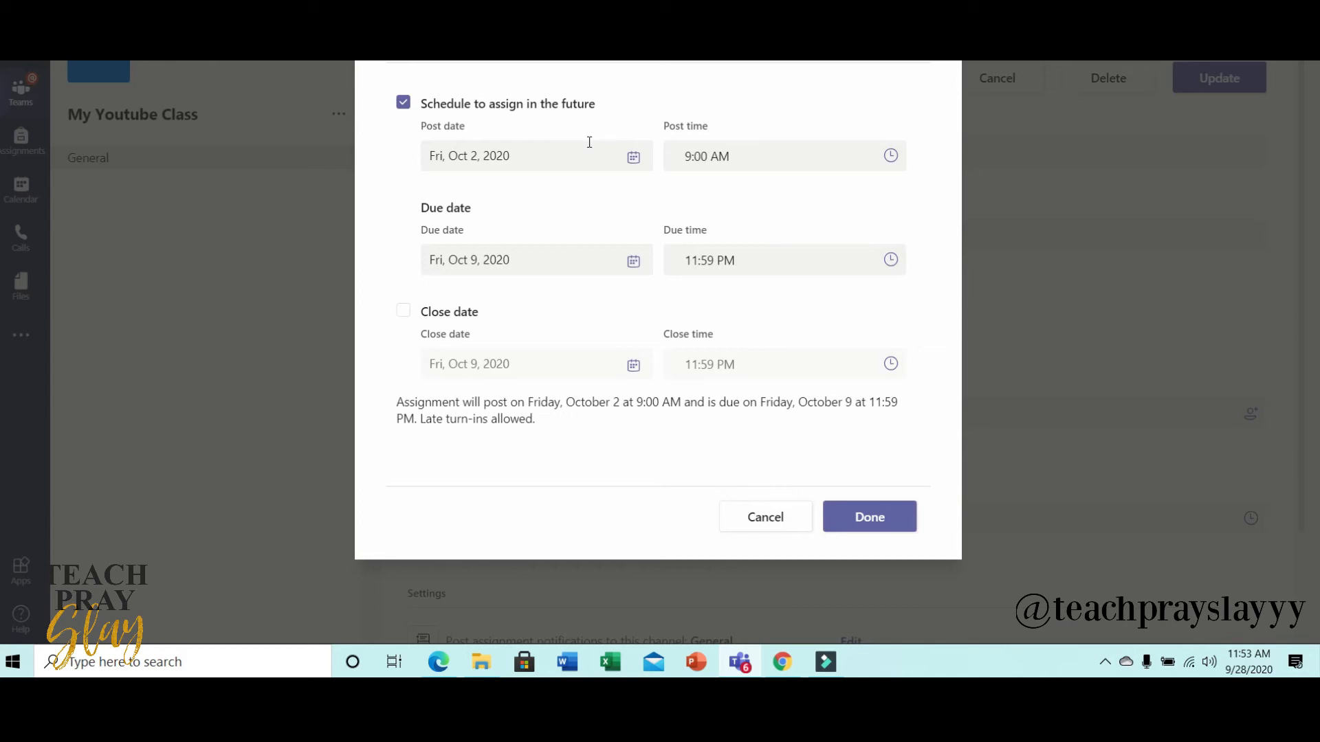
- Try to move the post date to Mon, Sep 28, 2020 and choose a different post time
click(634, 157)
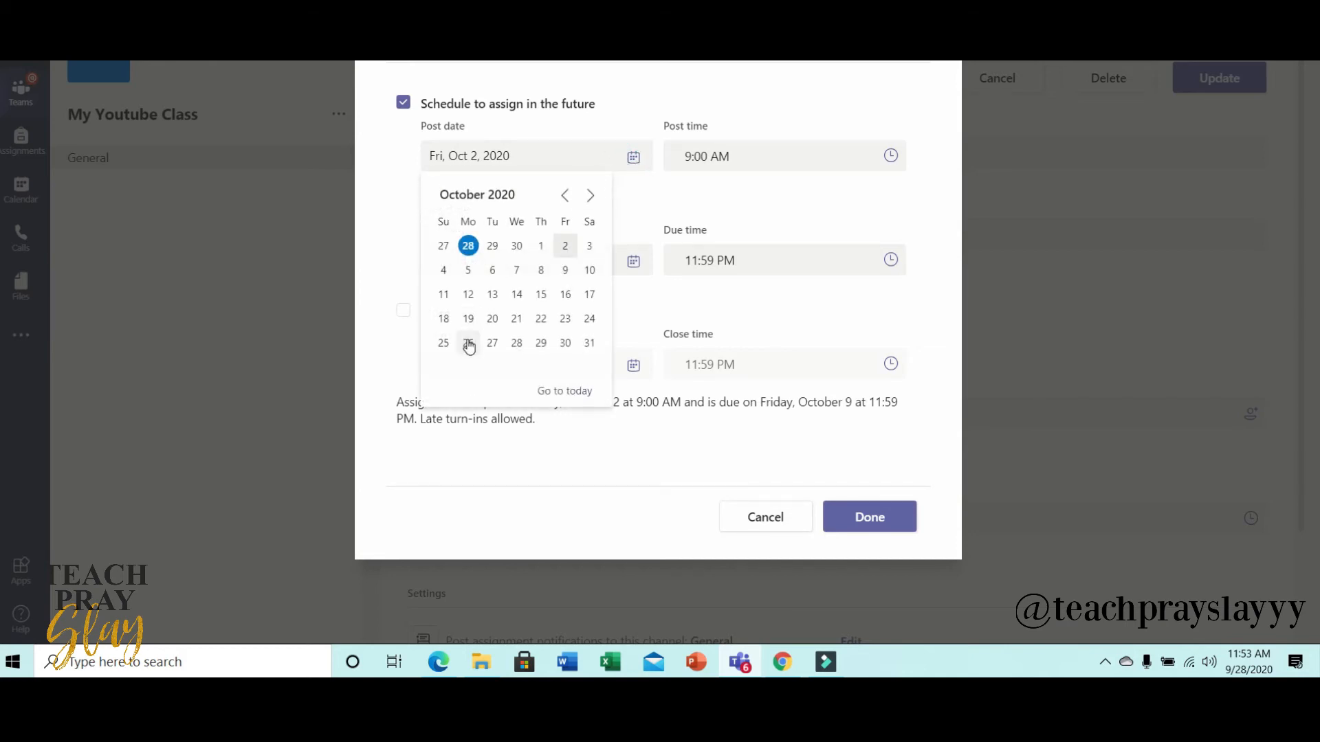
click(566, 196)
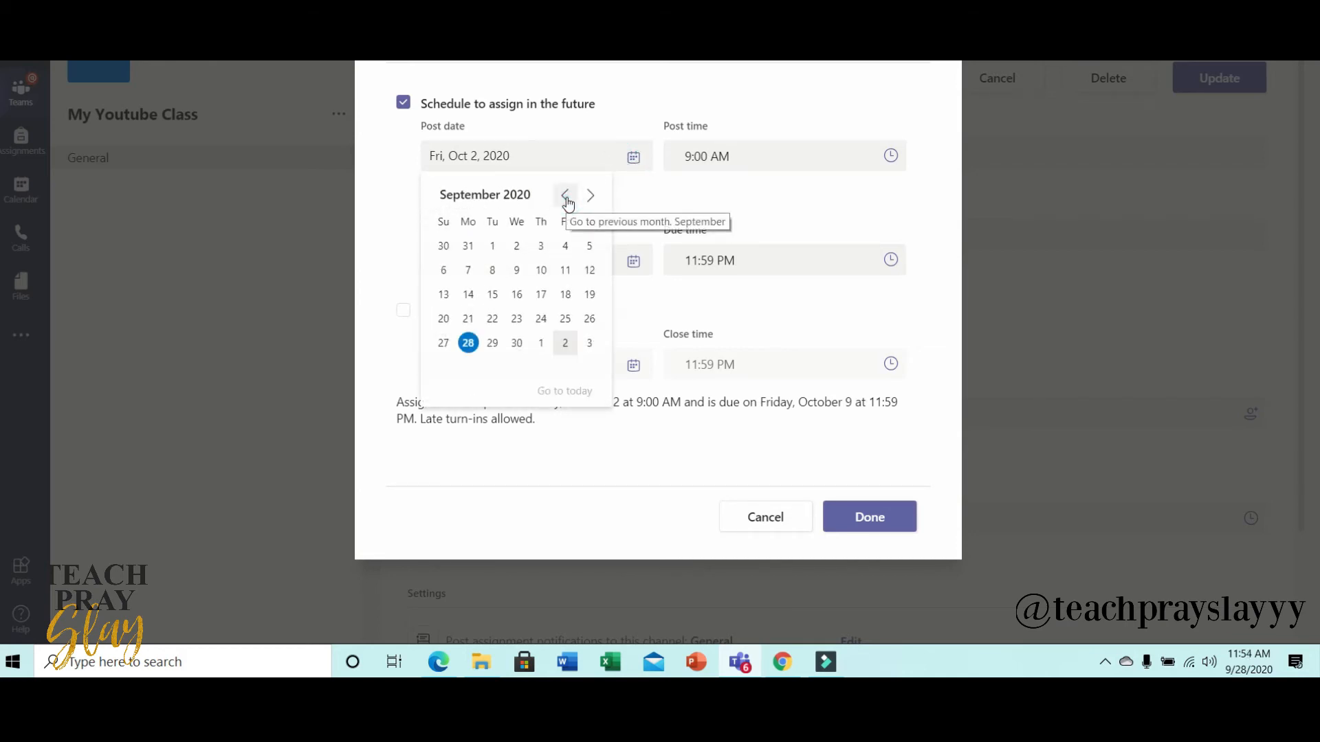
click(469, 343)
click(750, 156)
key(BackSpace)
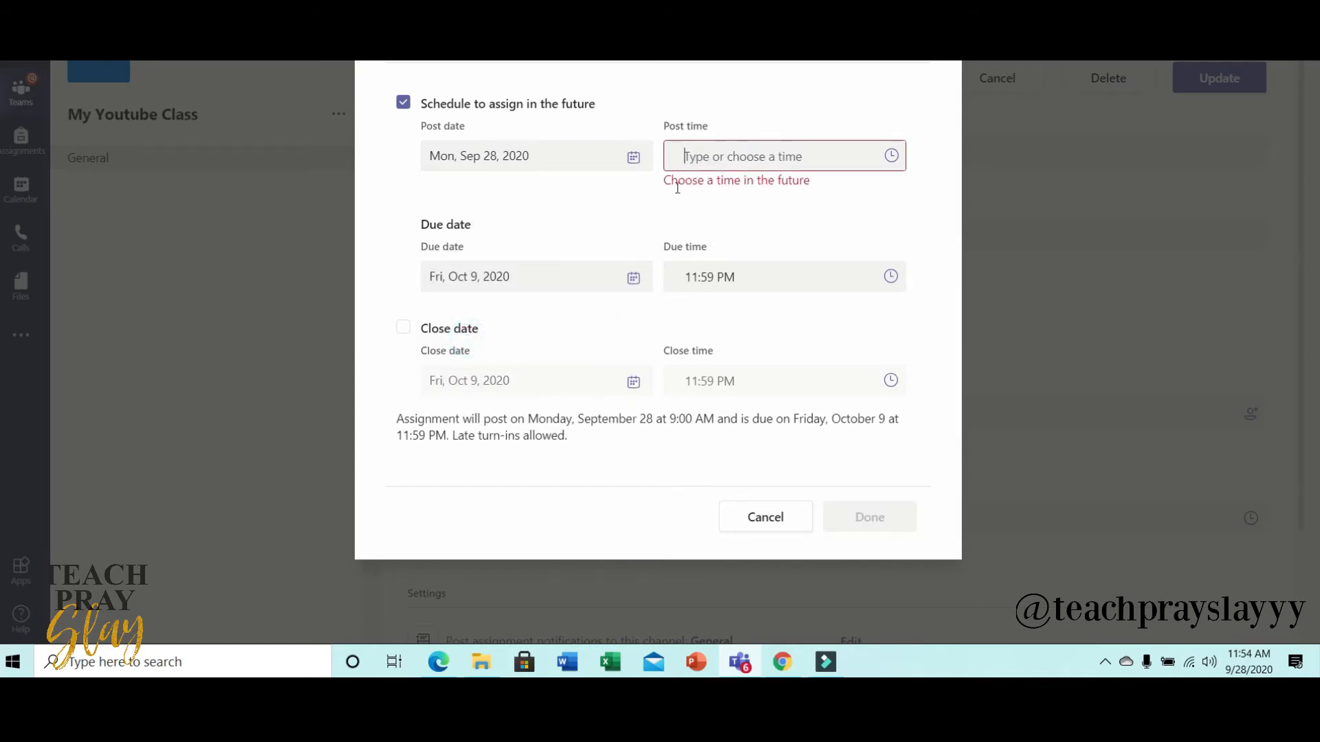
click(889, 157)
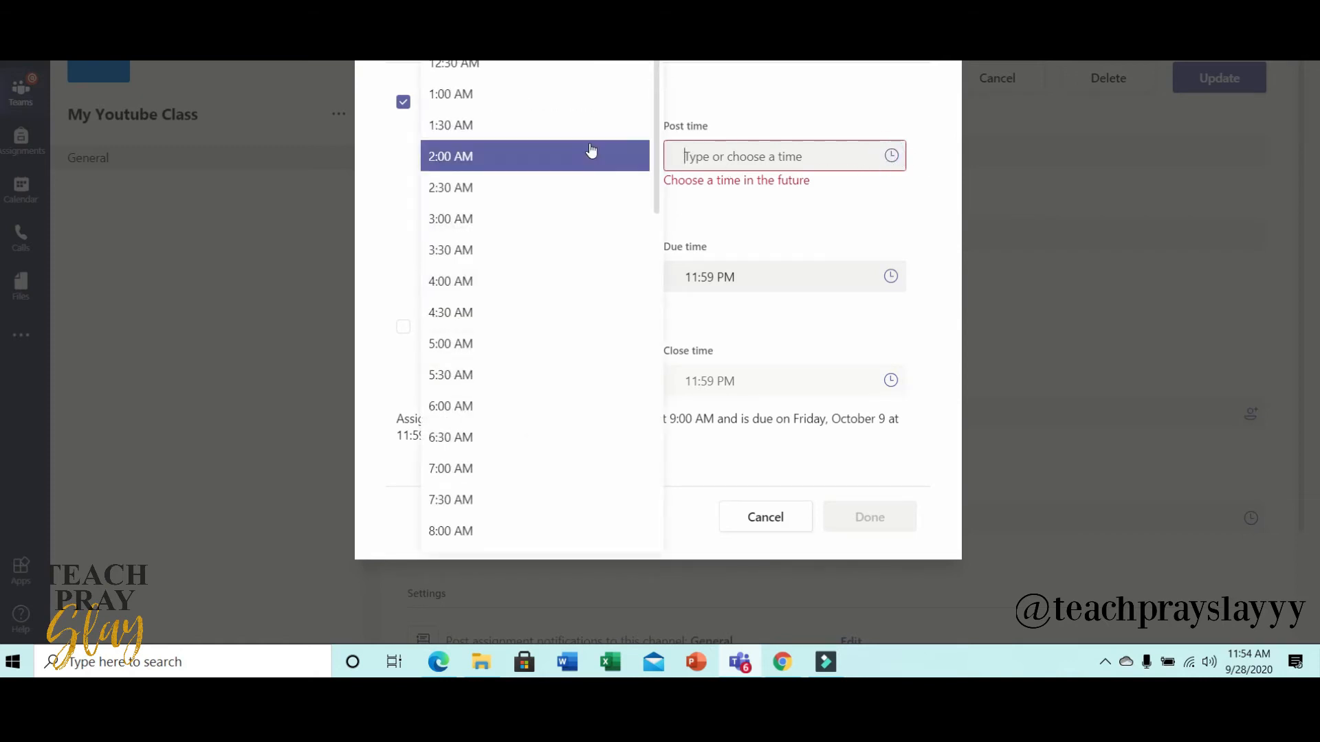
click(762, 206)
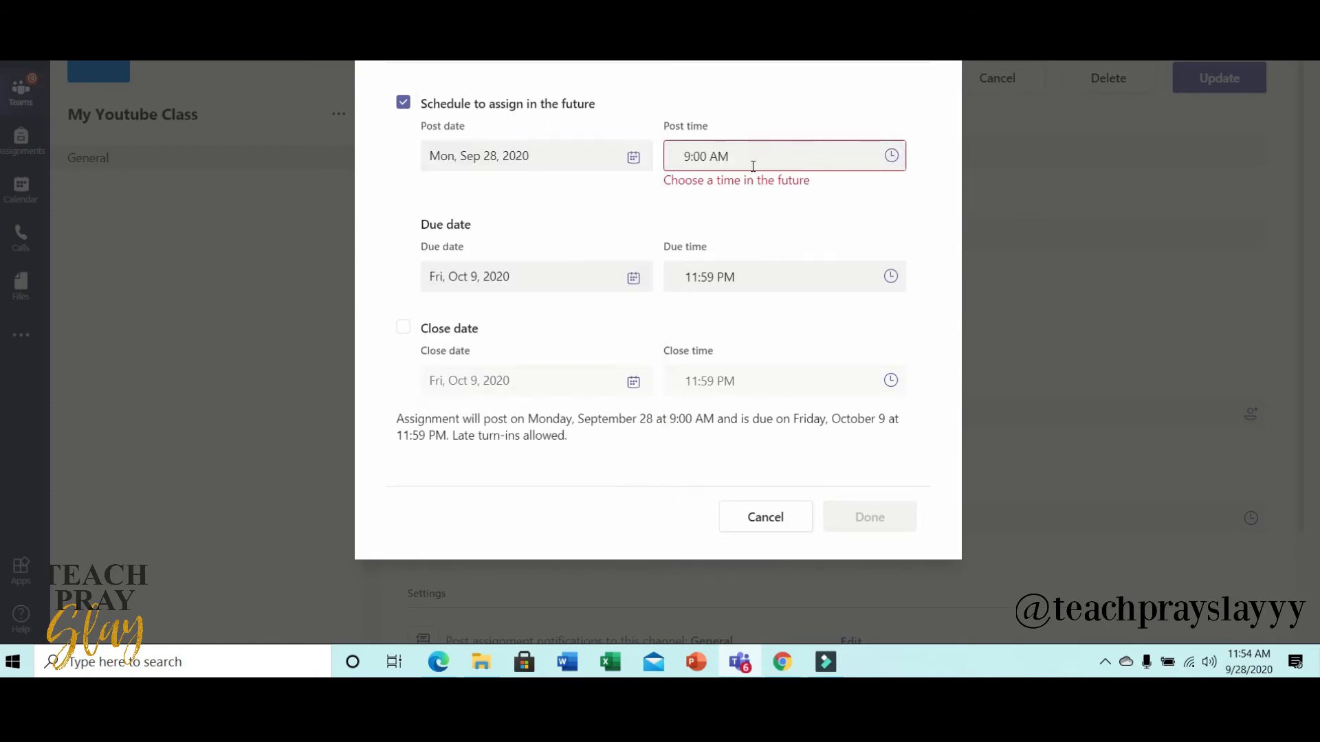
- Turn off scheduling for the future so the assignment posts immediately, and assign it to the class
click(399, 104)
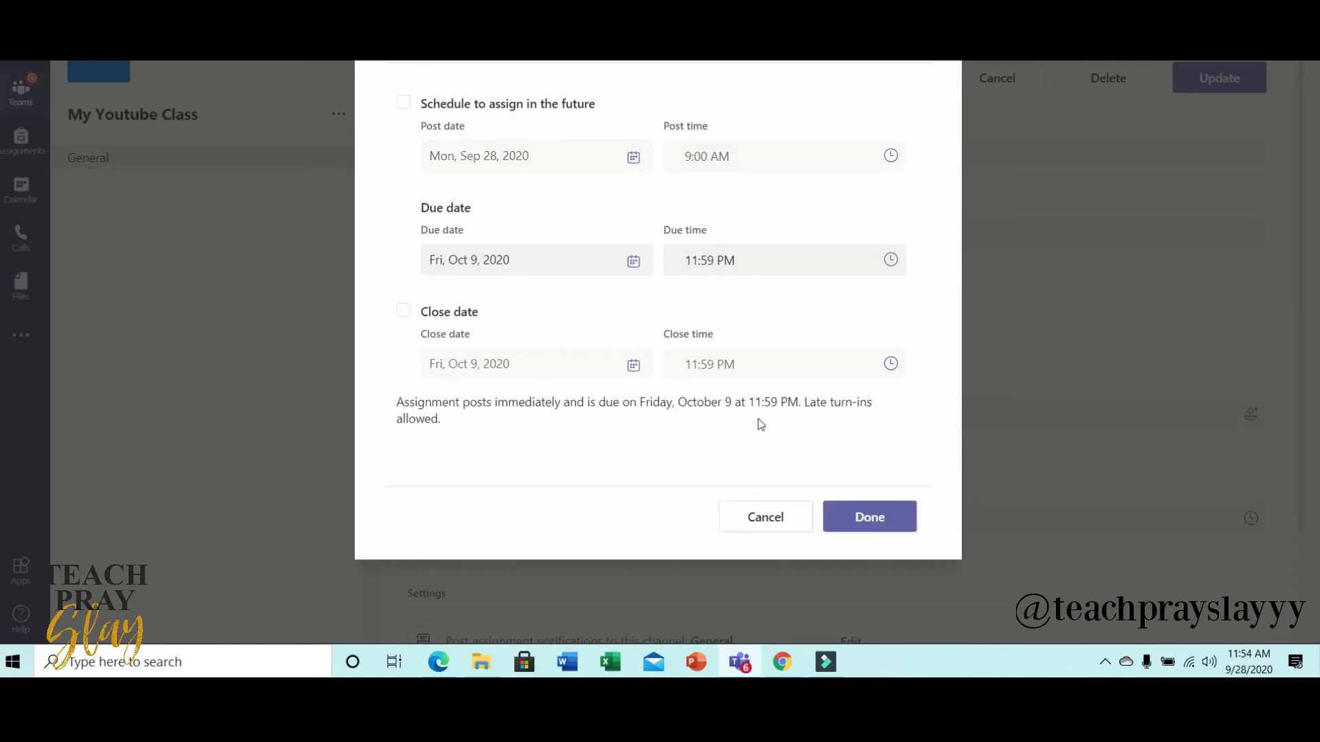
click(871, 517)
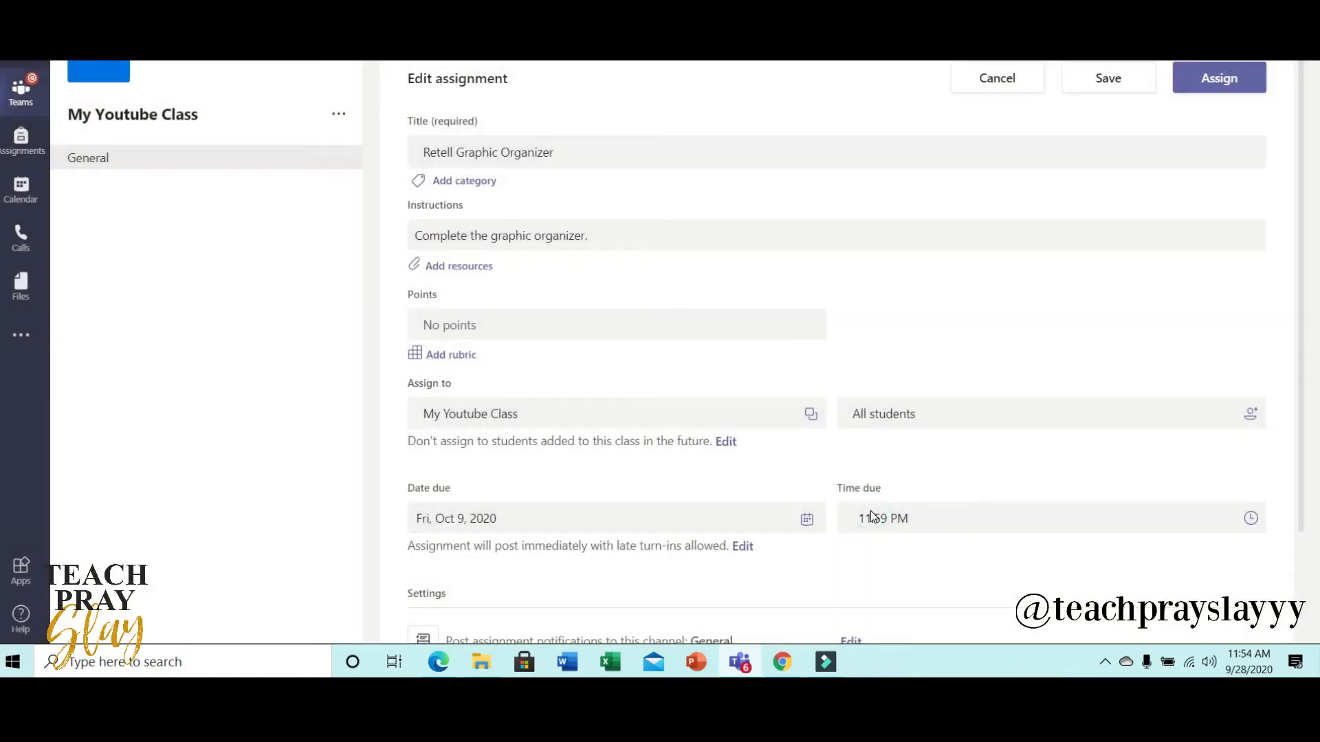
click(1249, 85)
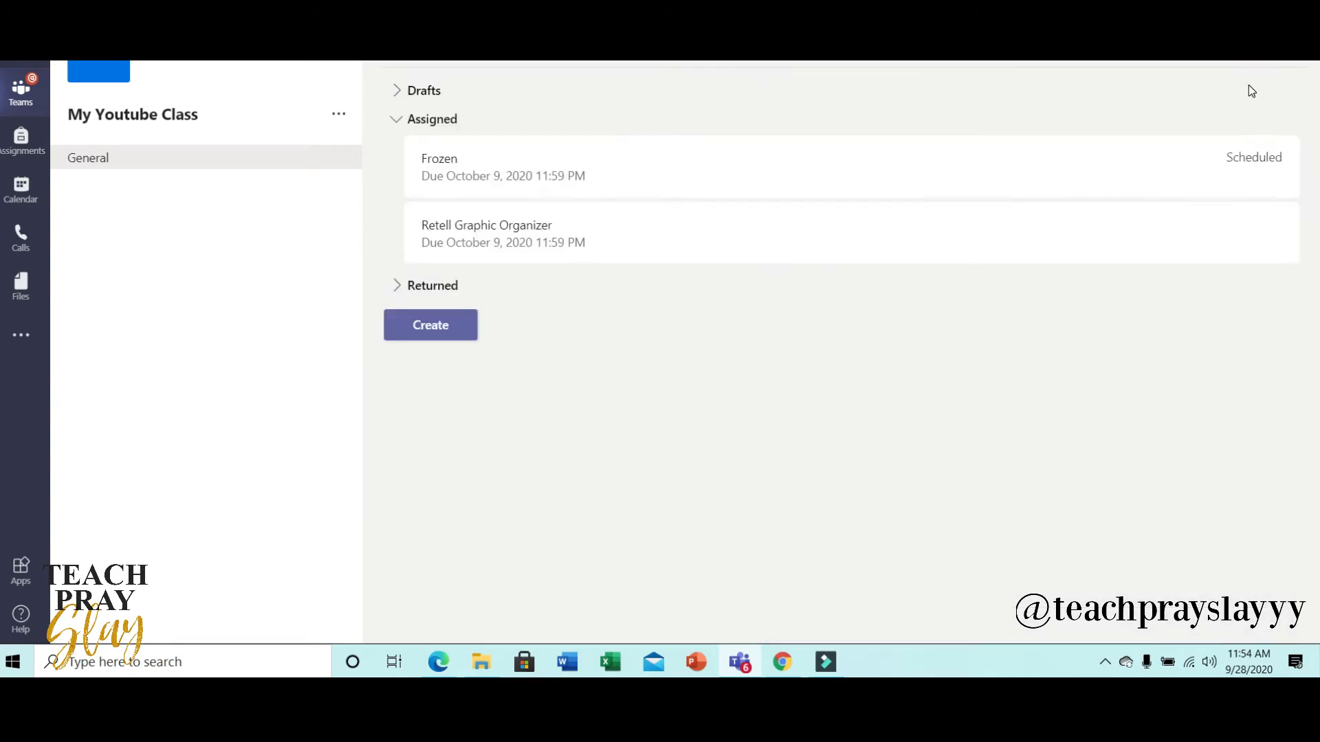
- Check how the assigned Retell Graphic Organizer looks in the student view, and return to the assignment
click(681, 260)
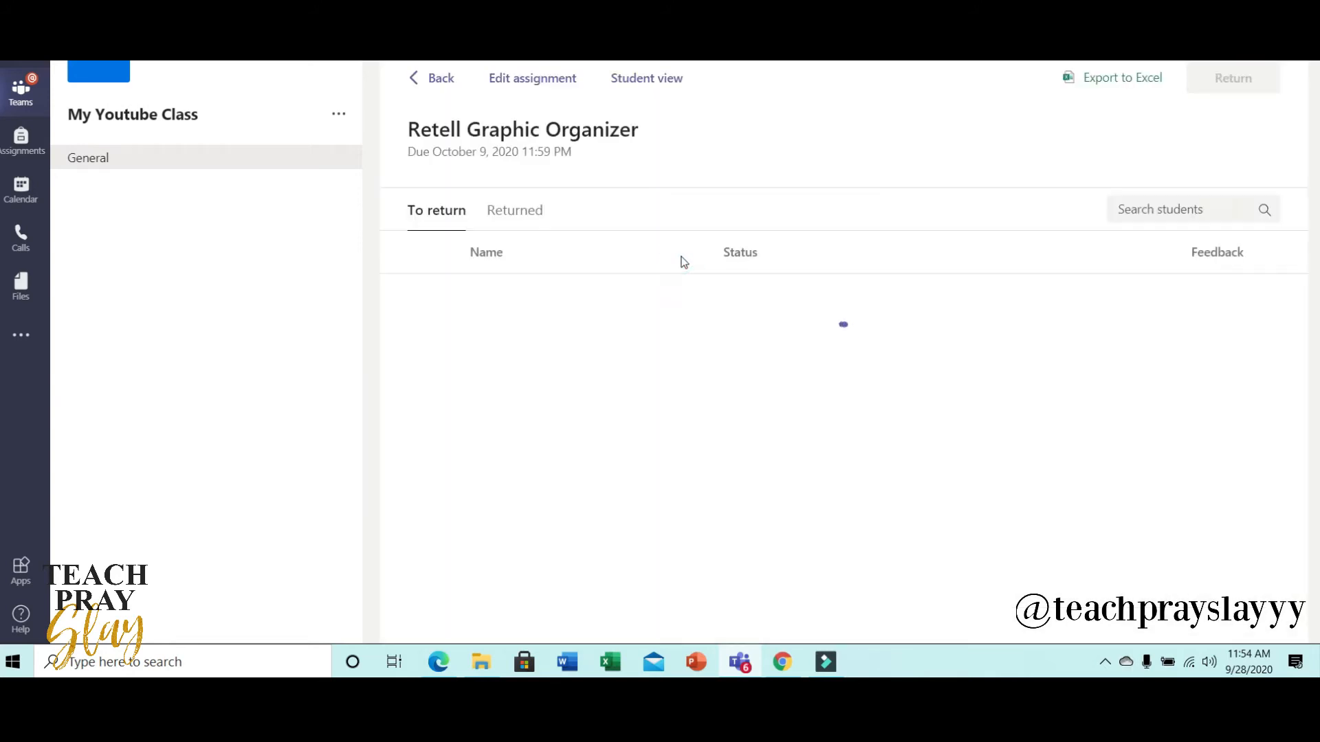
click(646, 79)
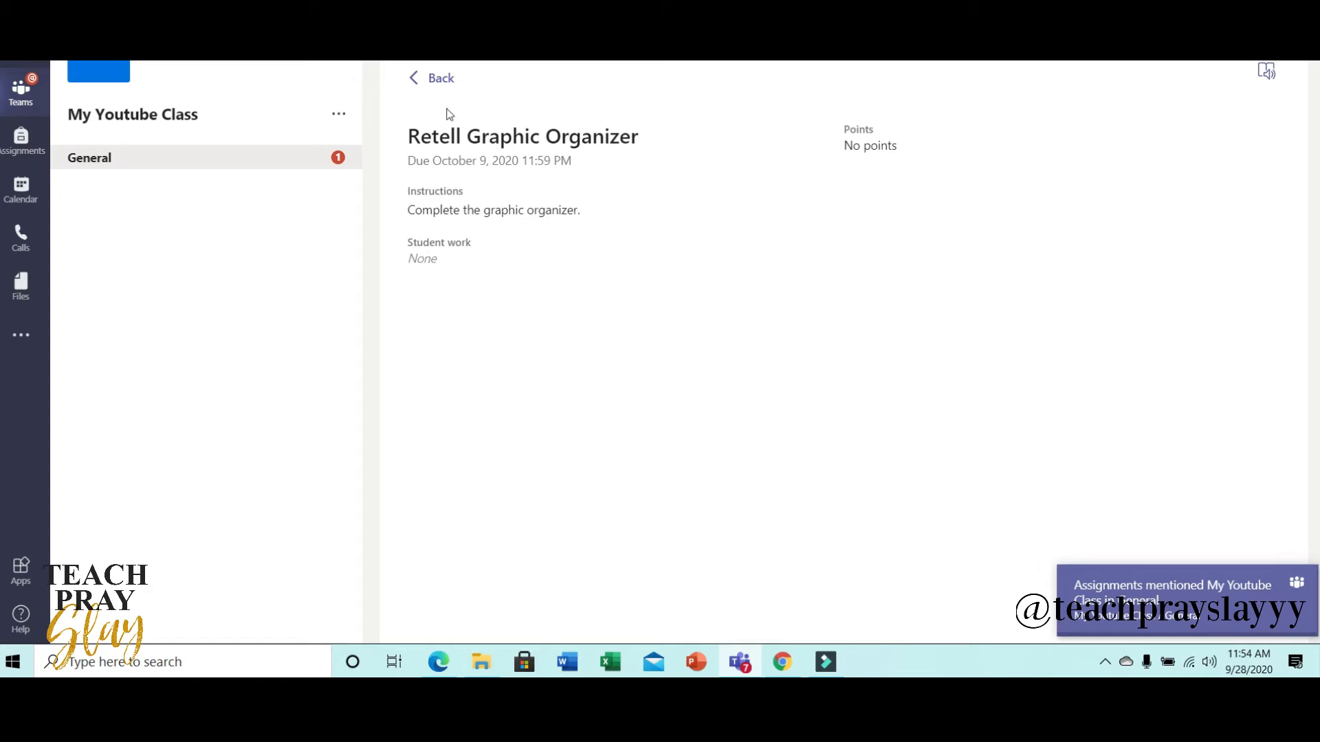
click(438, 79)
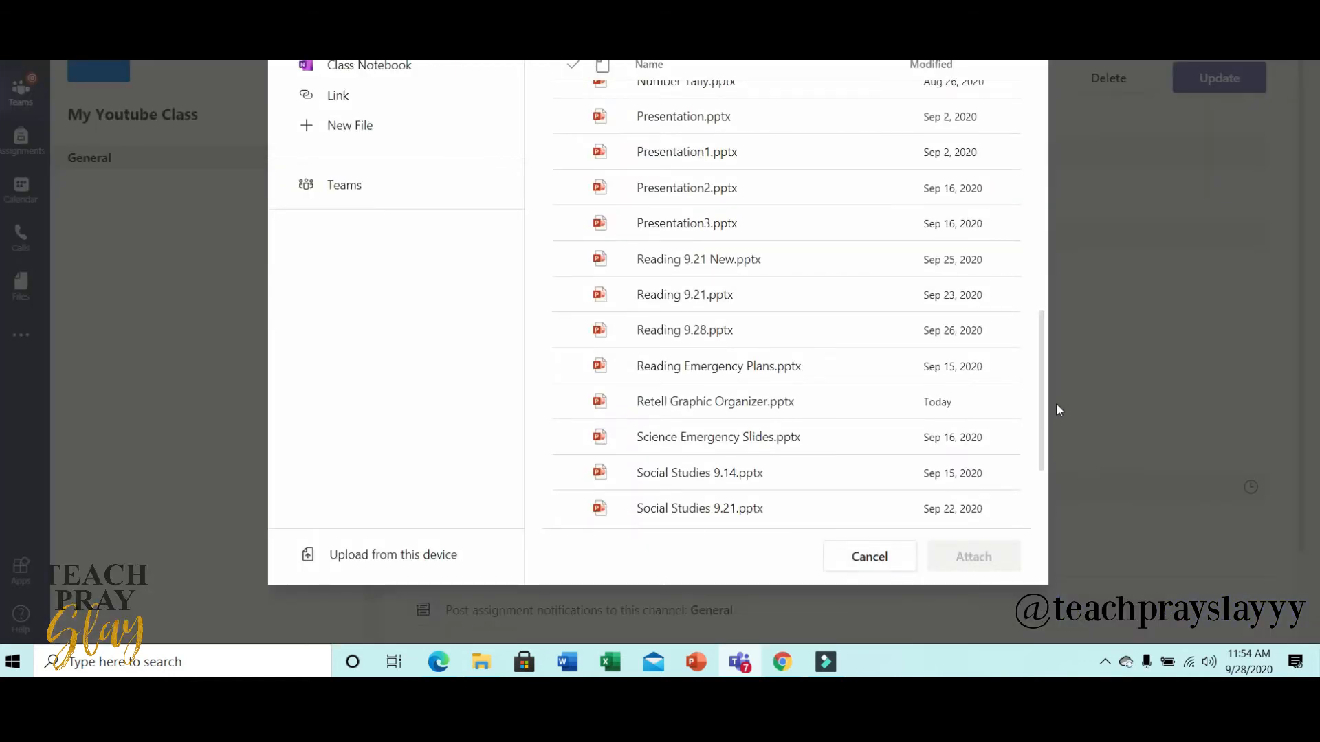
- Attach Retell Graphic Organizer.pptx with "Students edit their own copy" permission and update the assignment
click(887, 412)
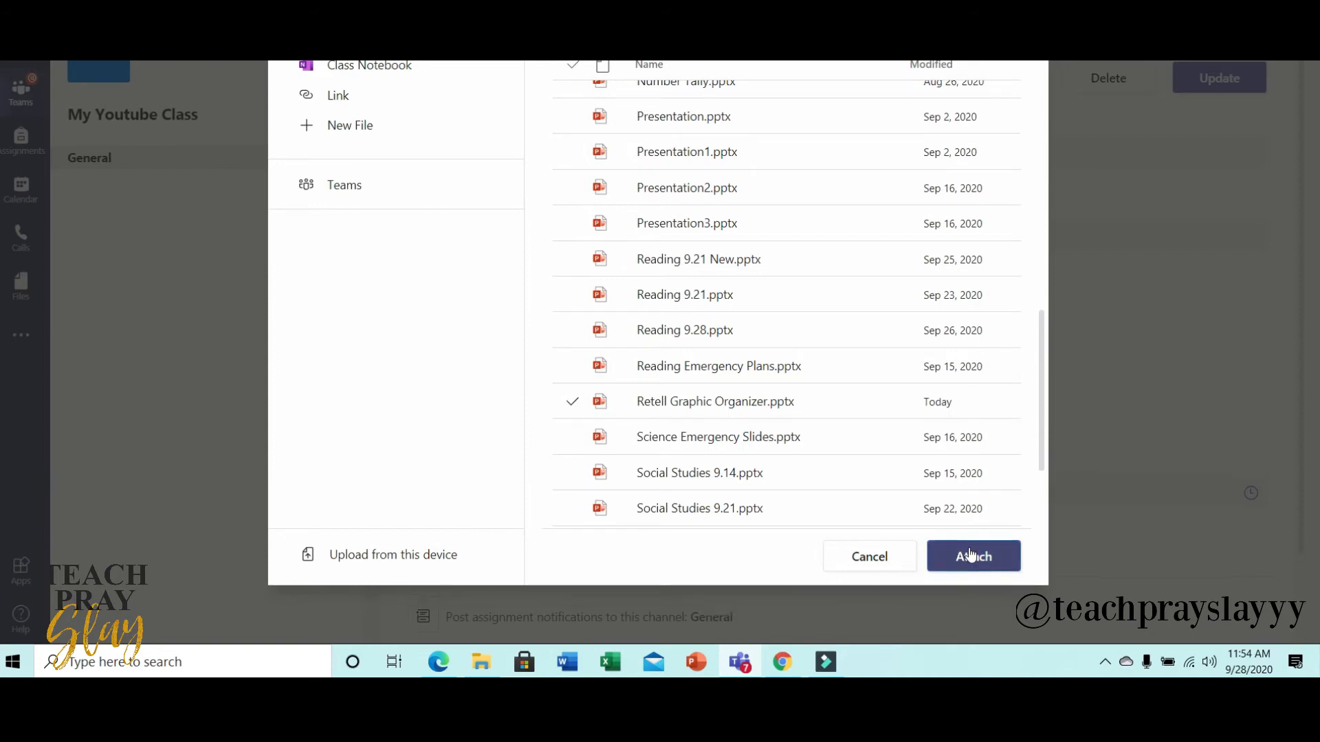
click(971, 554)
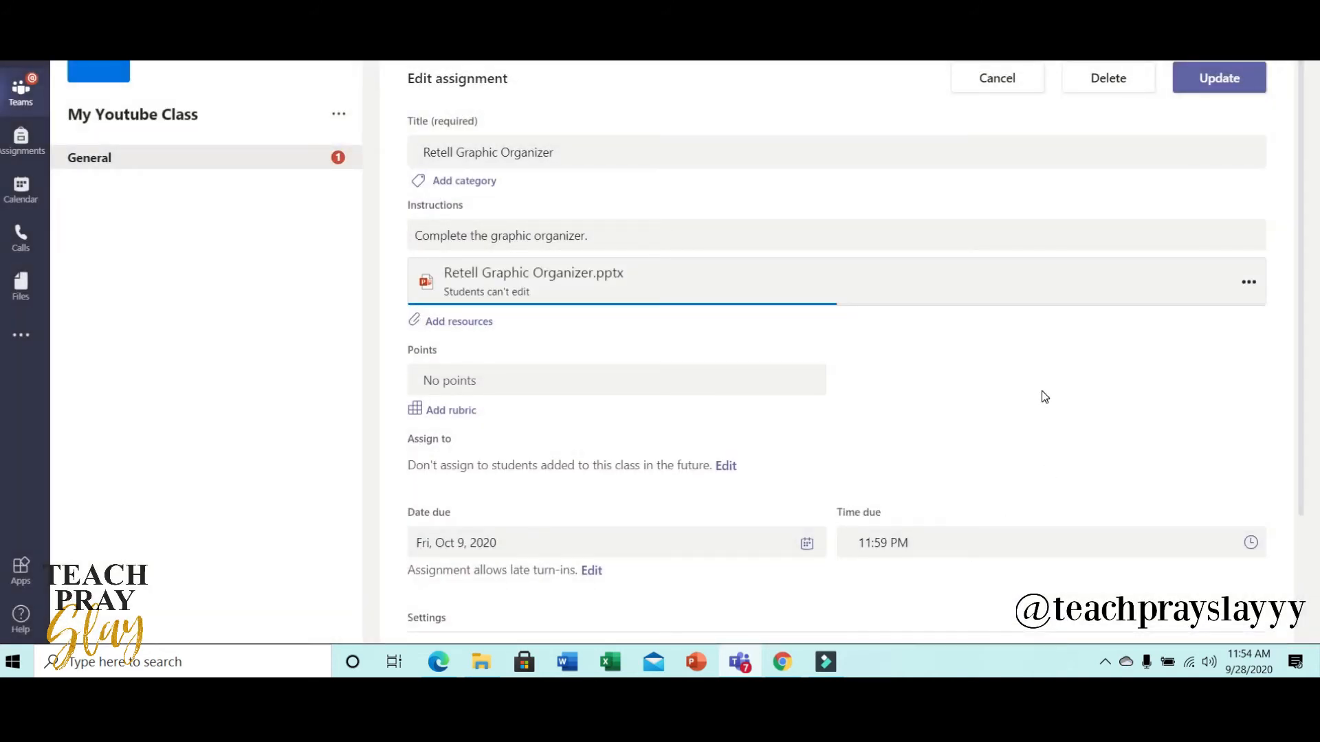
click(1249, 284)
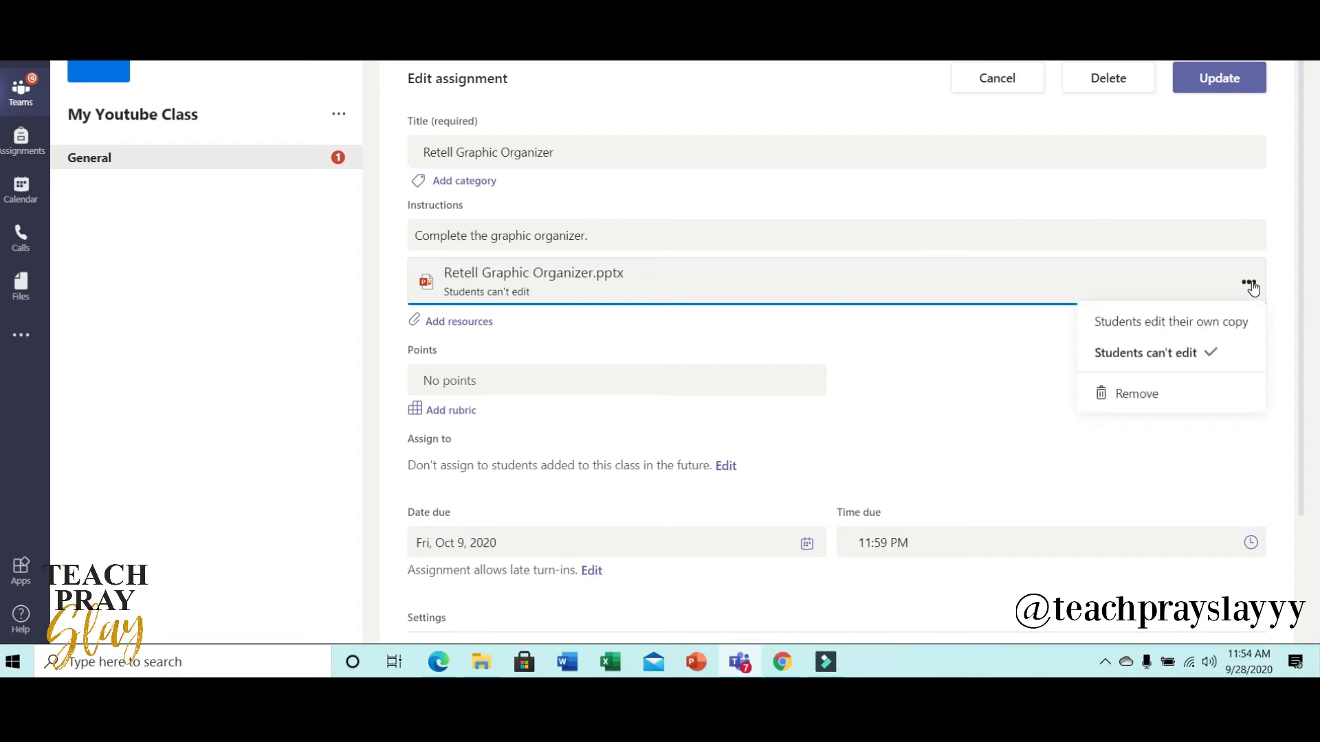
click(1232, 330)
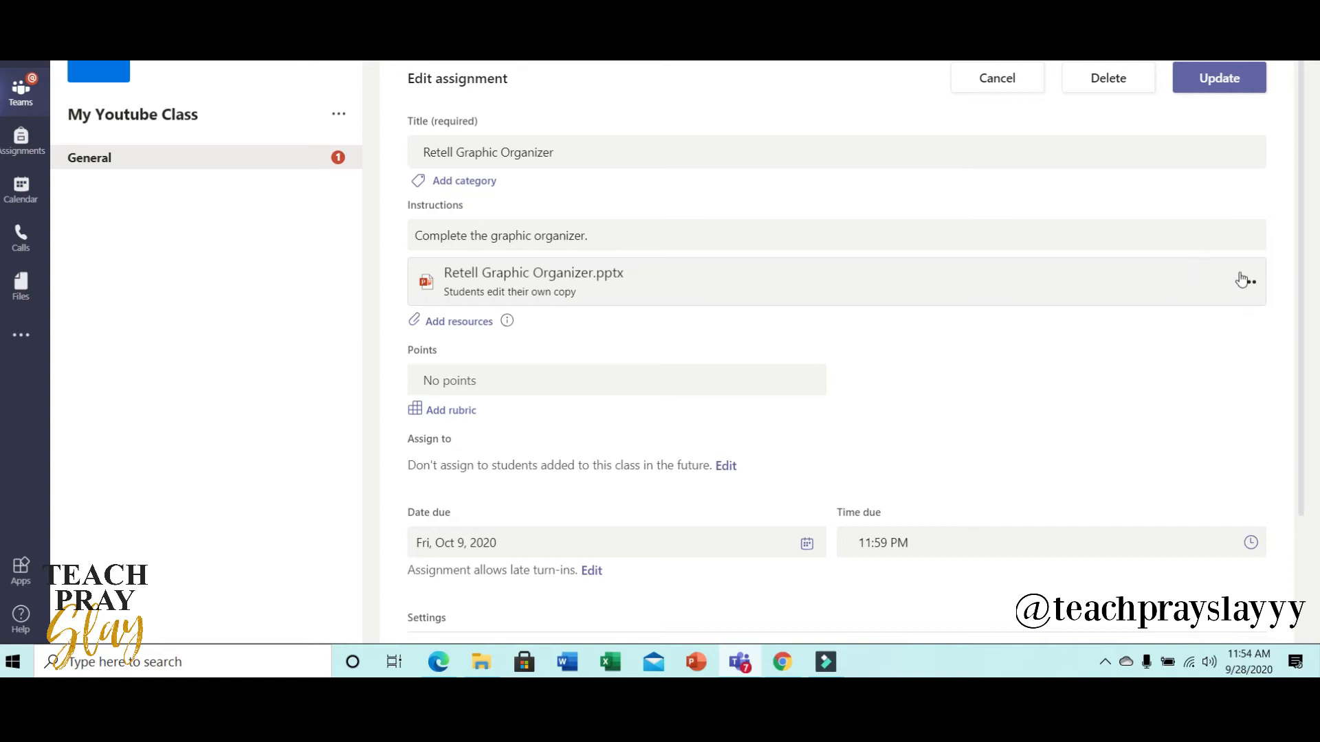
click(1235, 74)
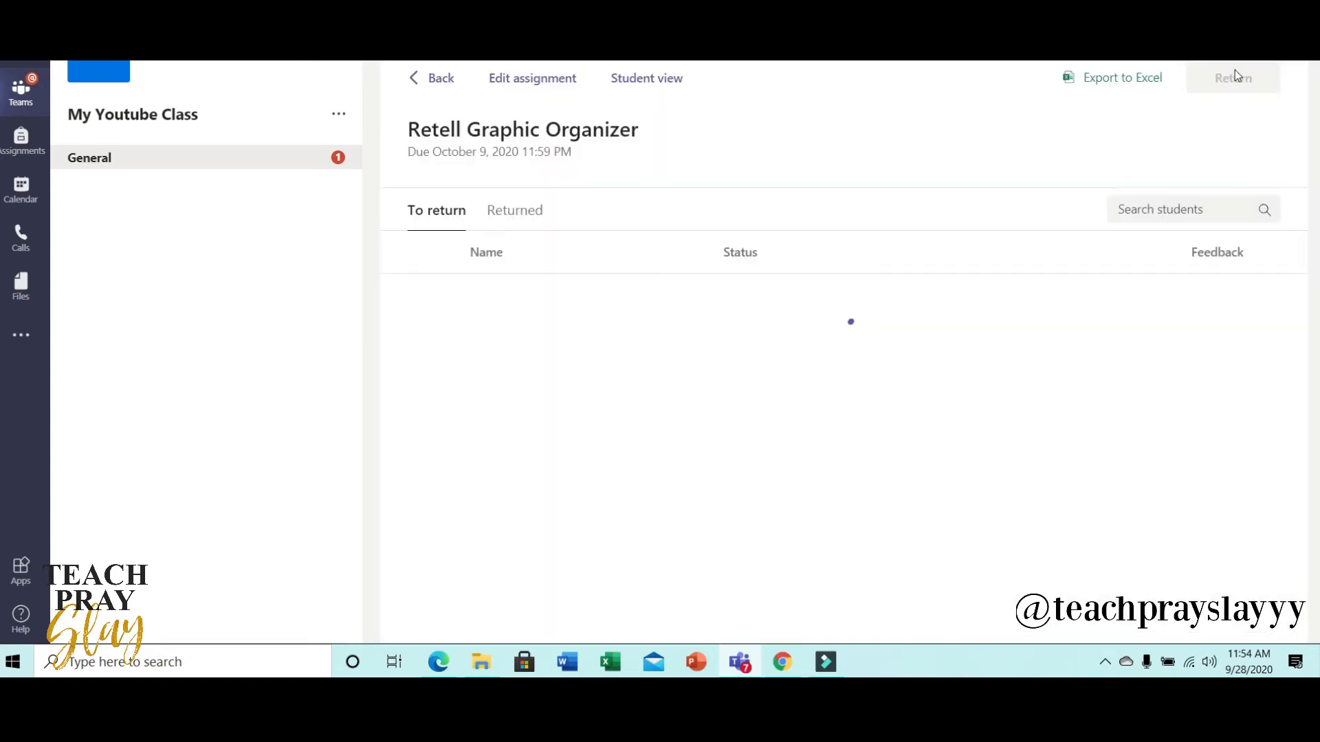
- Open the attached organizer from the student view for editing in the browser, and select the Characters text box
click(666, 80)
click(547, 279)
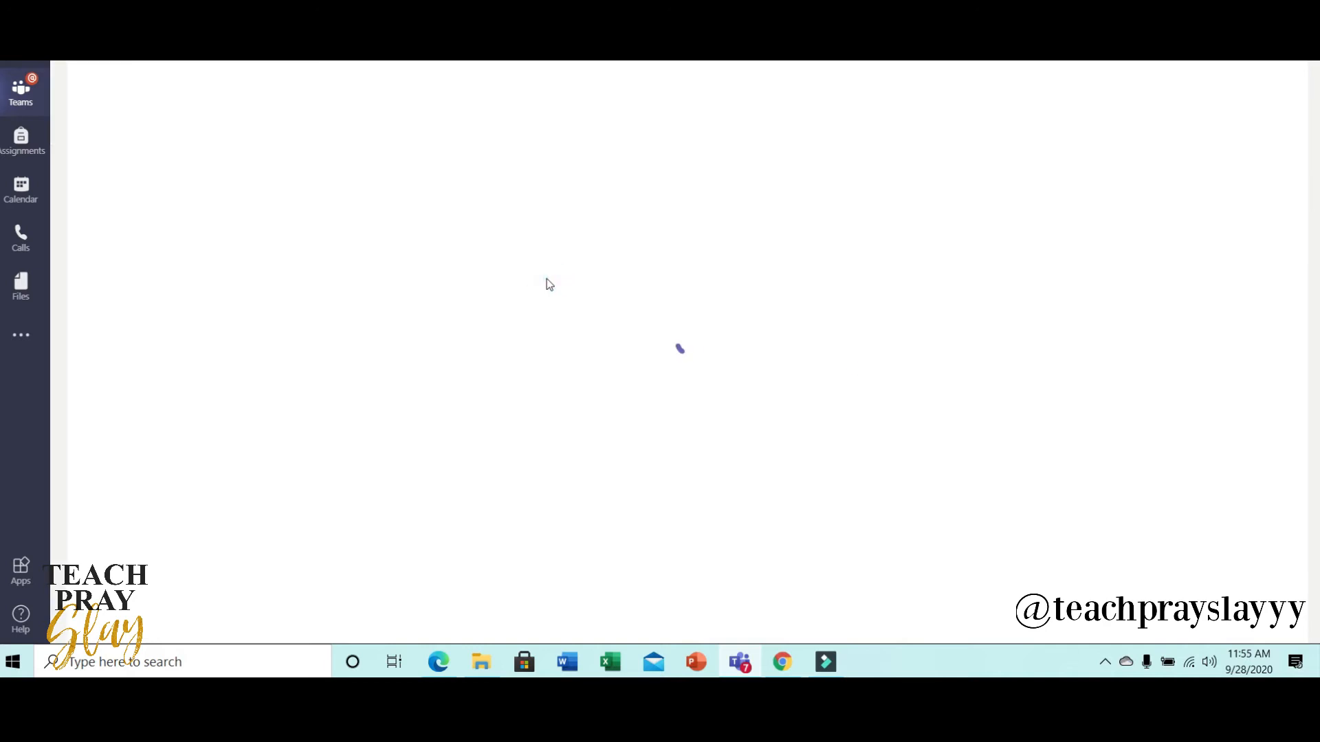
click(849, 77)
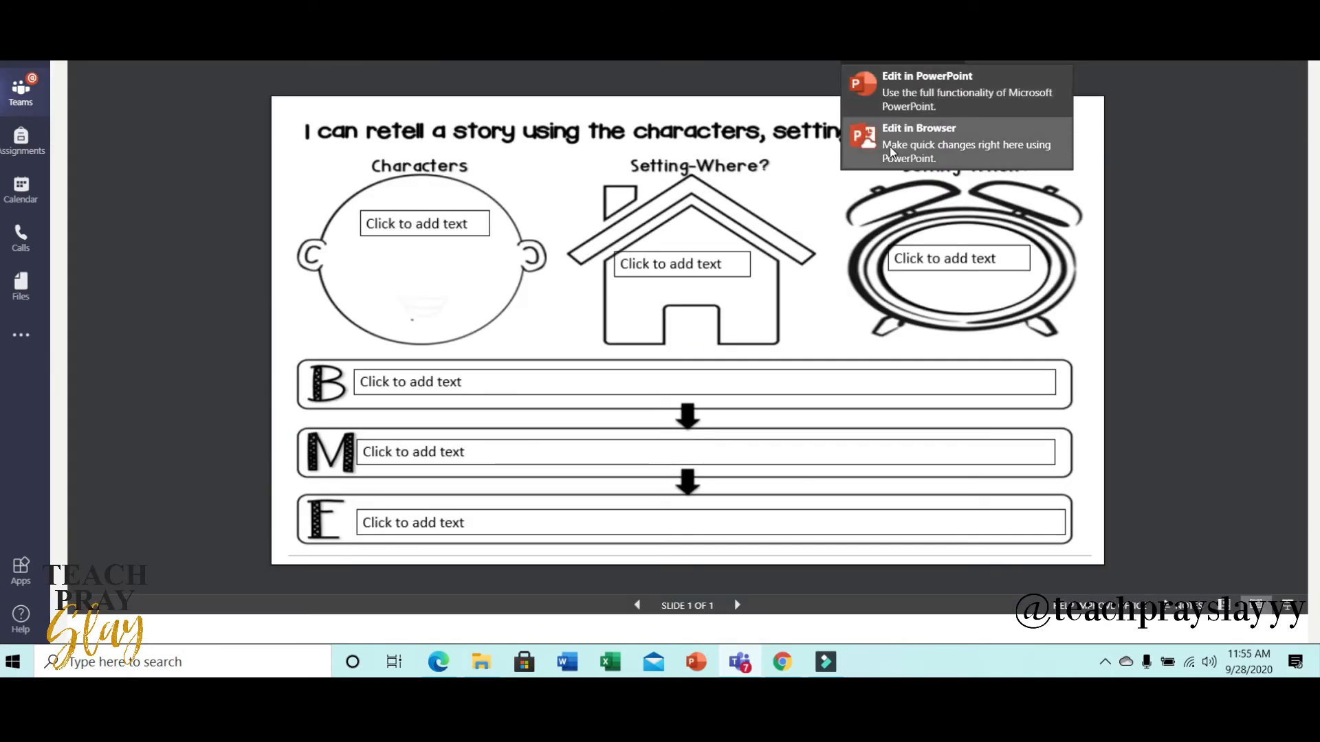
click(904, 130)
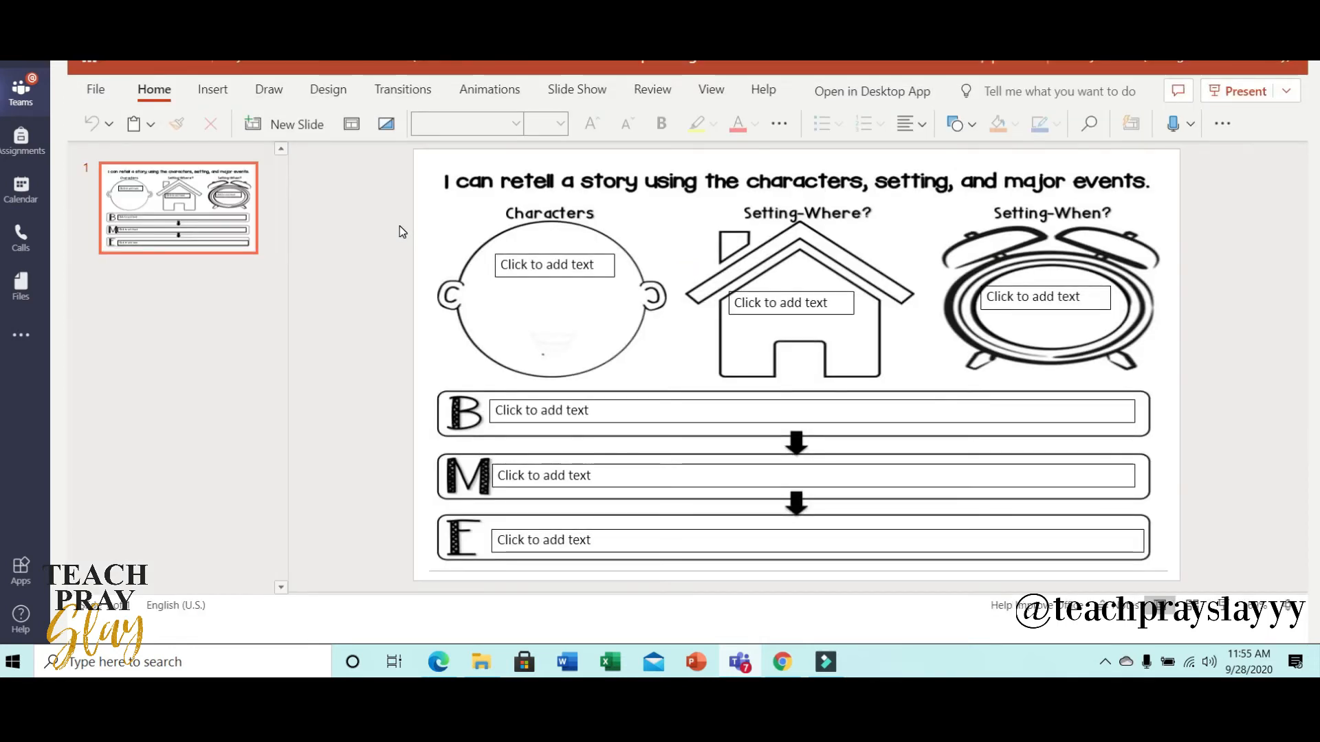
click(530, 268)
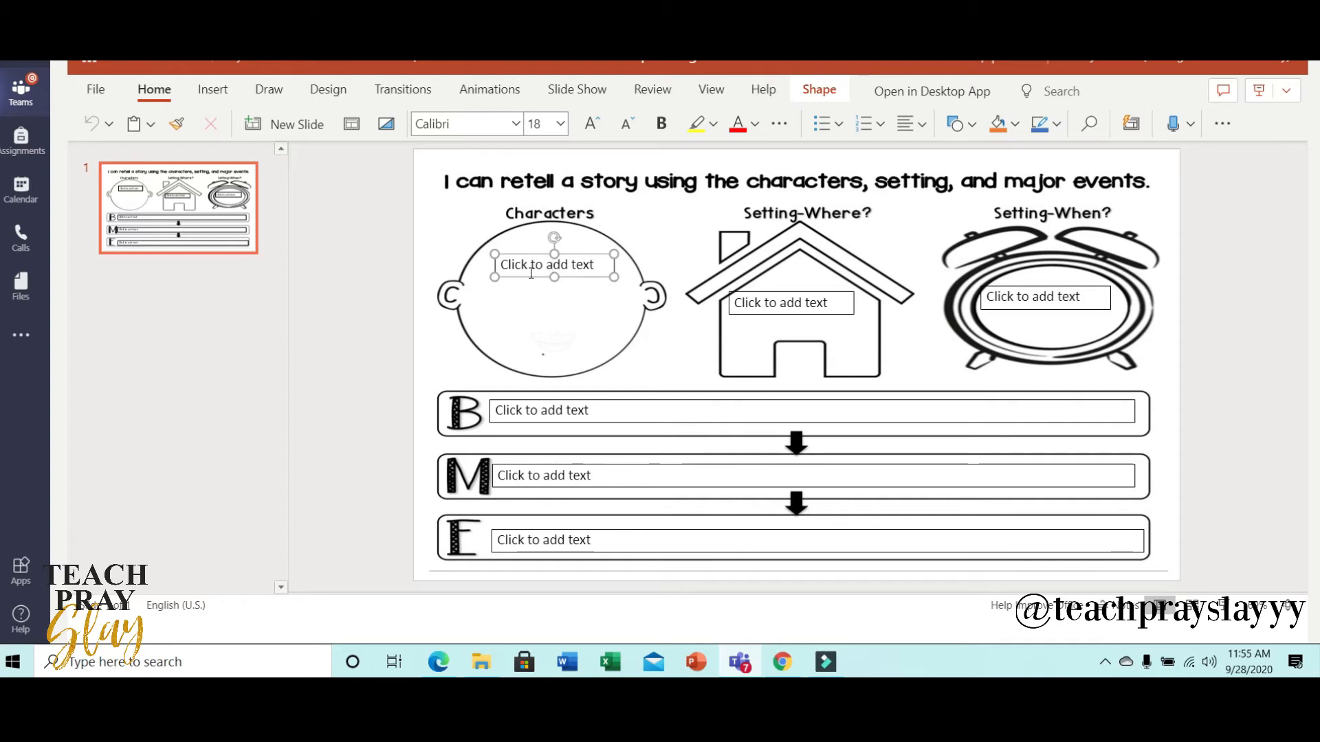
- Replace the placeholder text in the Characters box with "The characters in the story are..."
key(BackSpace)
key(BackSpace)
key(BackSpace)
key(BackSpace)
key(BackSpace)
key(BackSpace)
key(BackSpace)
key(BackSpace)
key(BackSpace)
key(BackSpace)
key(BackSpace)
key(BackSpace)
key(BackSpace)
key(BackSpace)
key(BackSpace)
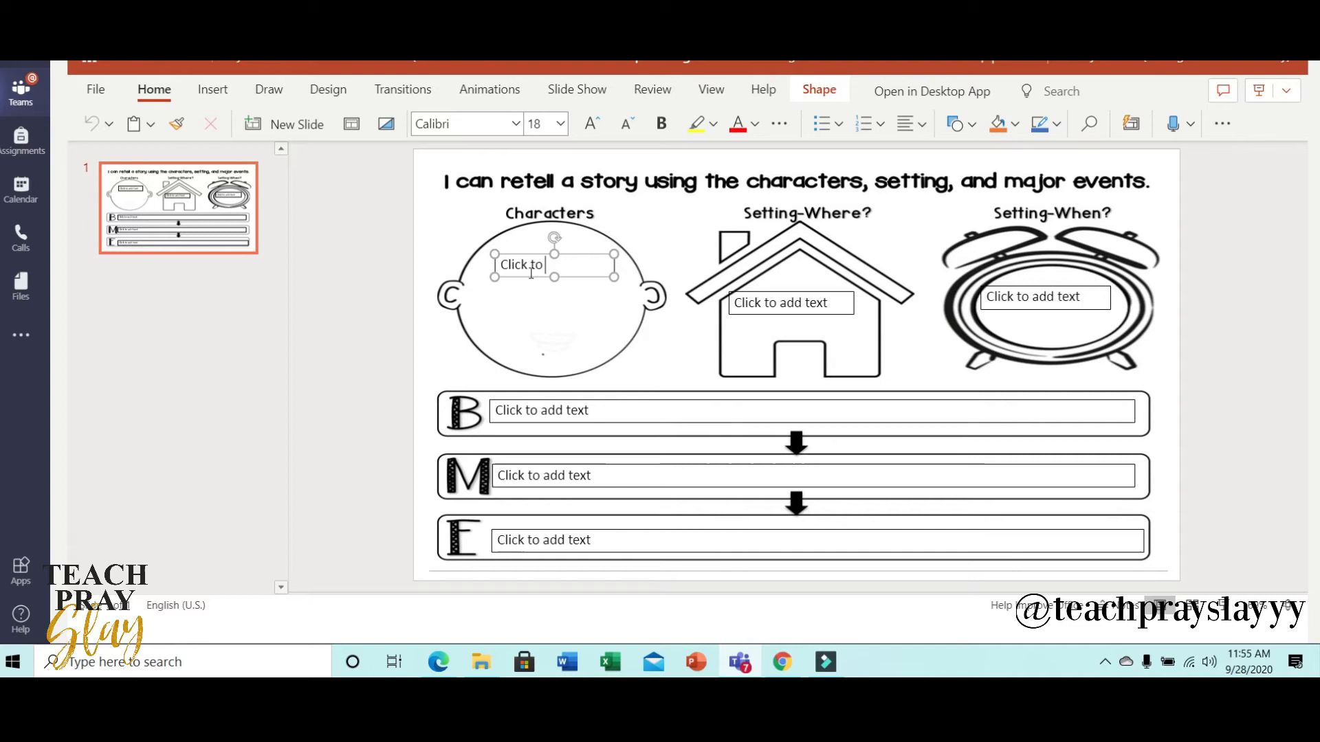
key(BackSpace)
key(BackSpace)
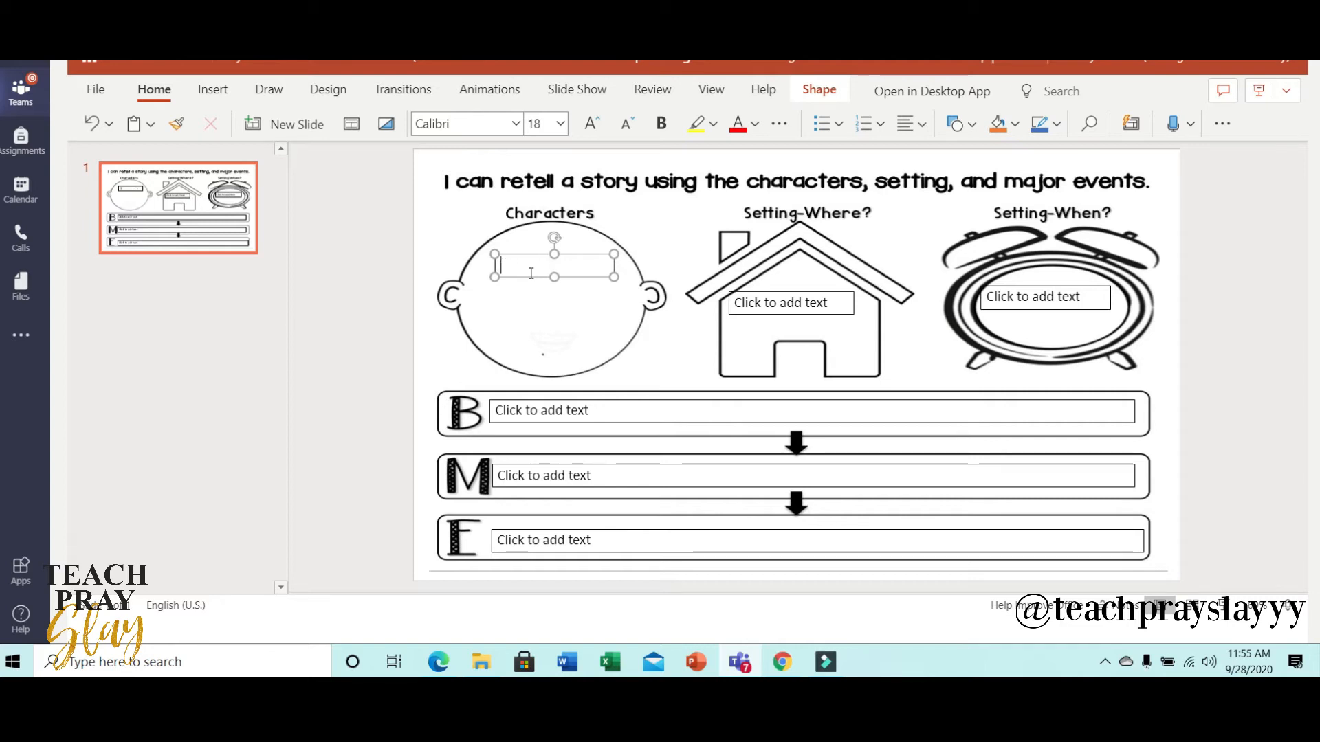
text(The chara)
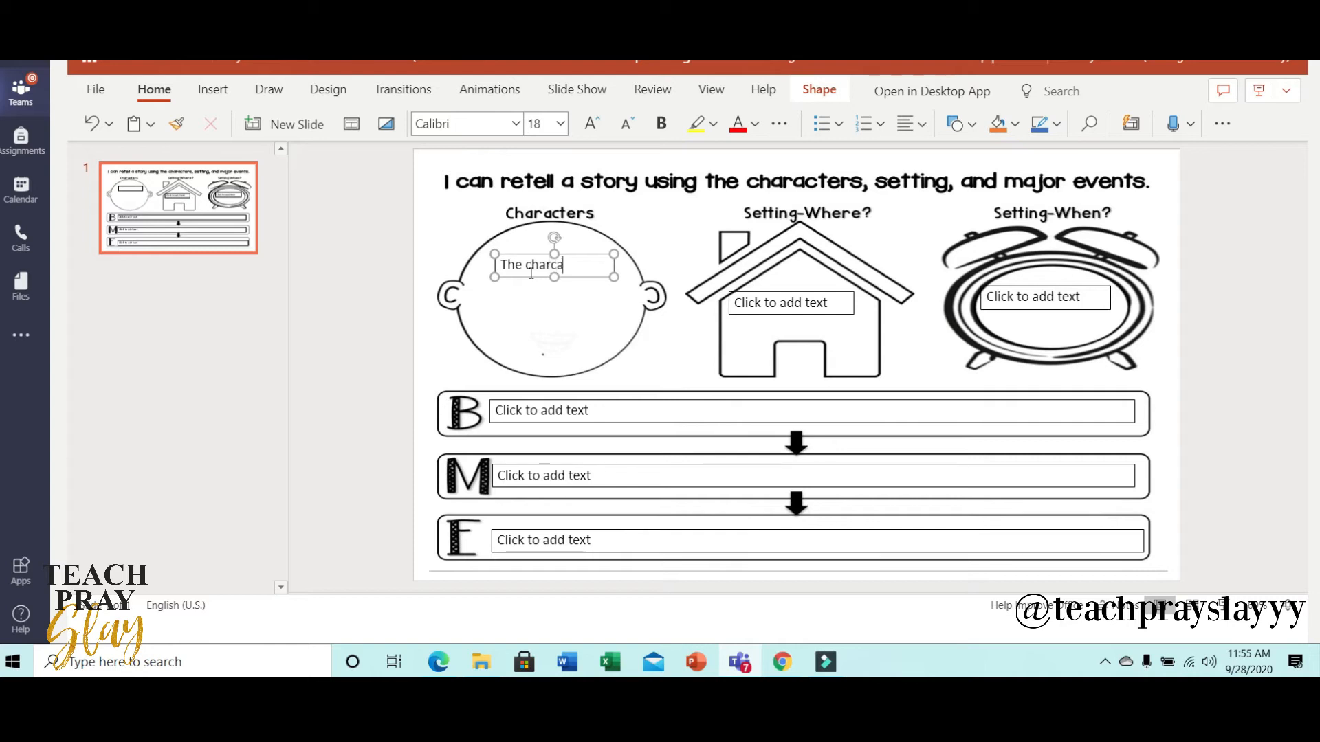
text(cters in the story)
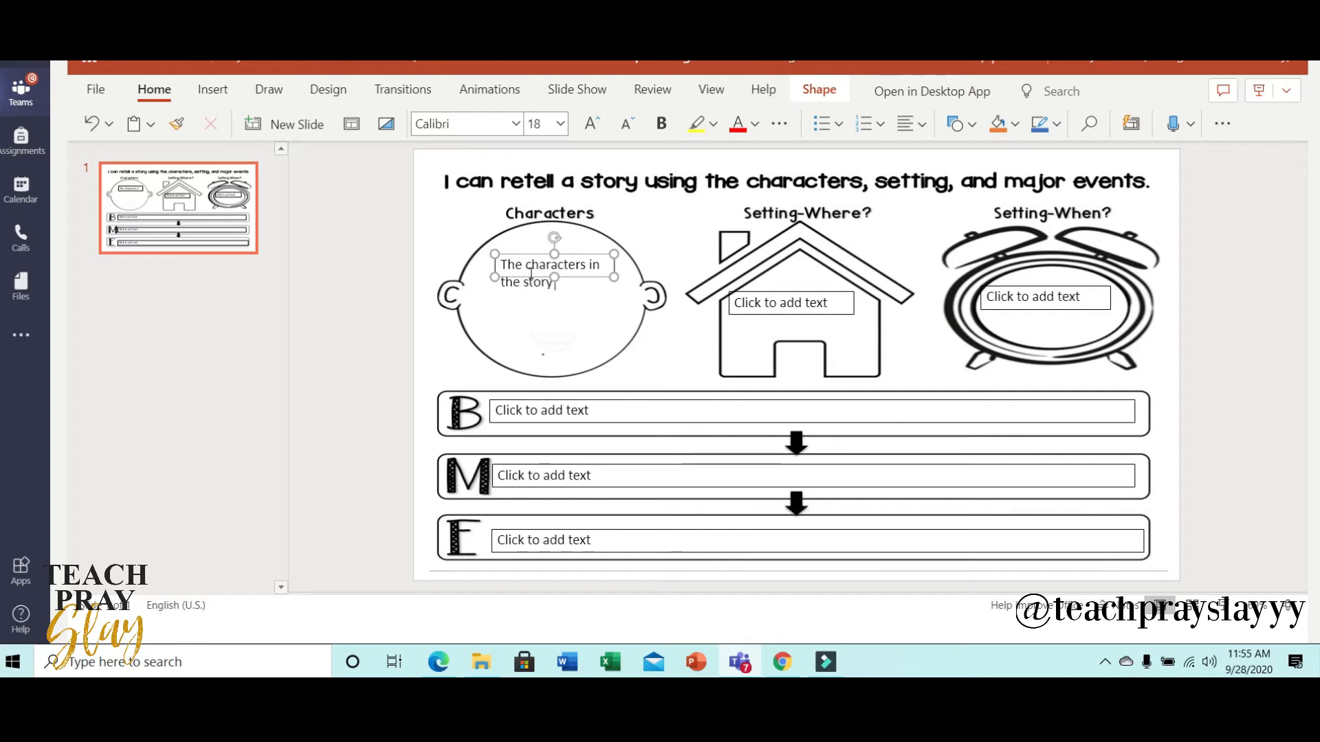
text( are...)
key(Escape)
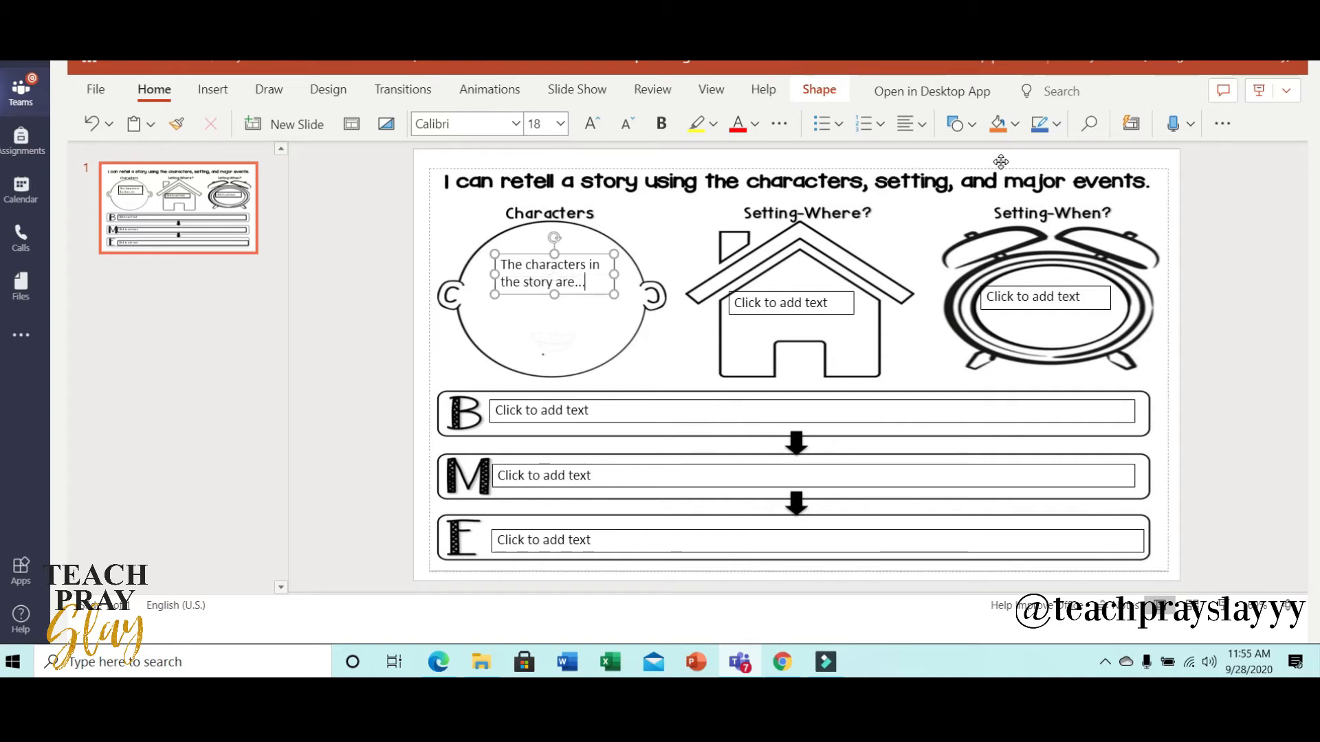
- Close the organizer and the Retell Graphic Organizer assignment, returning to the class's assignment list
click(1235, 235)
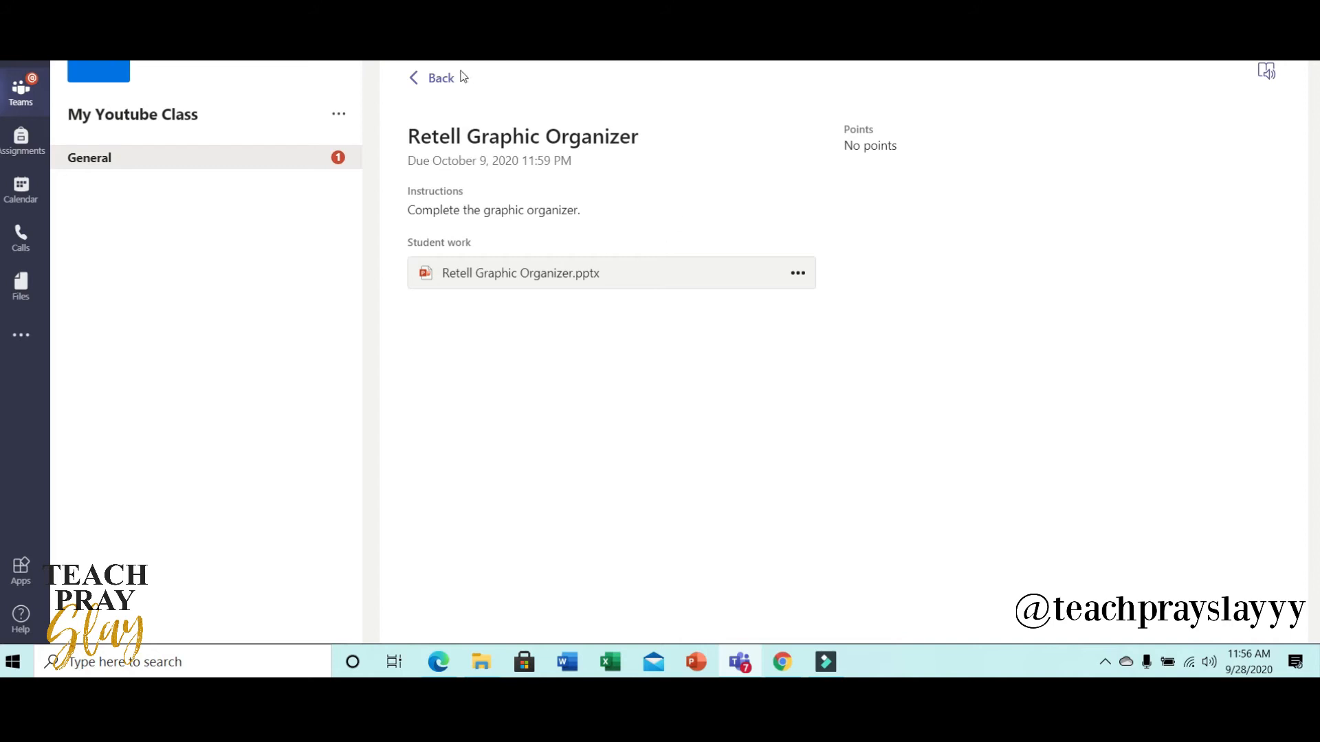
click(429, 79)
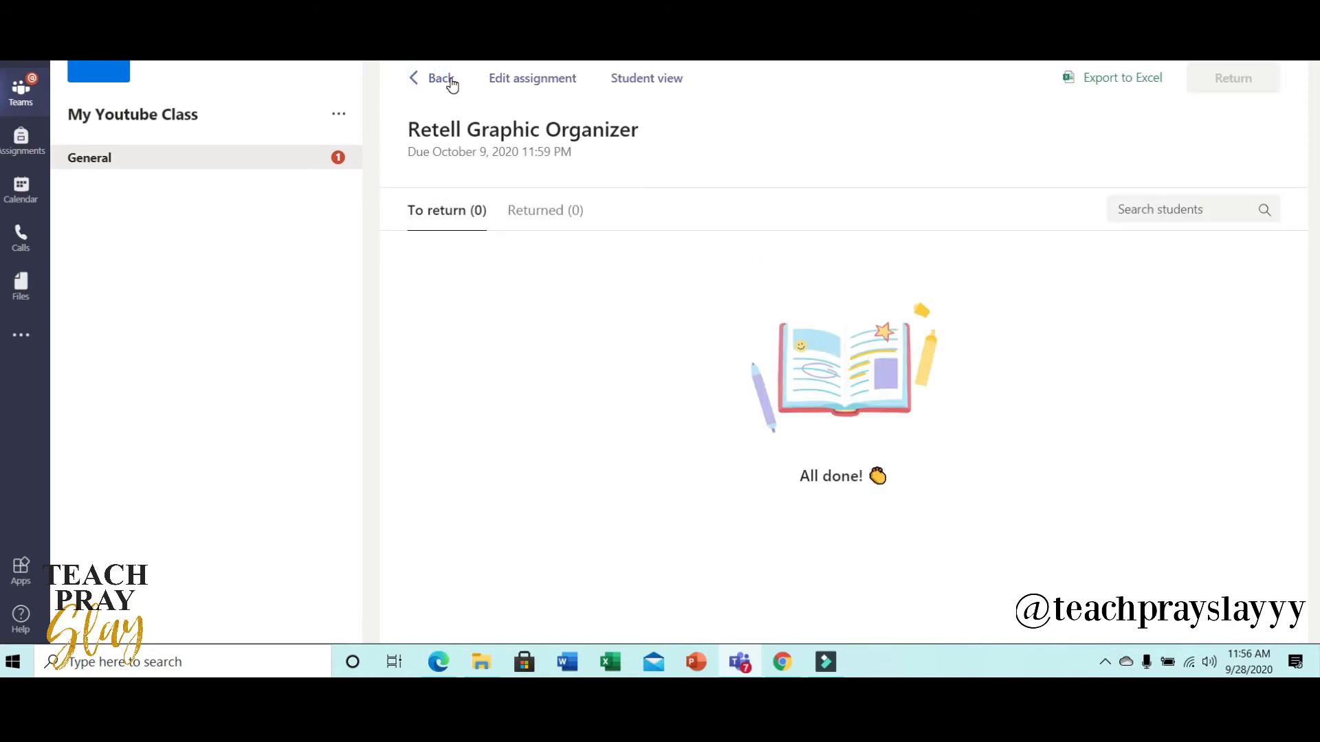
click(450, 81)
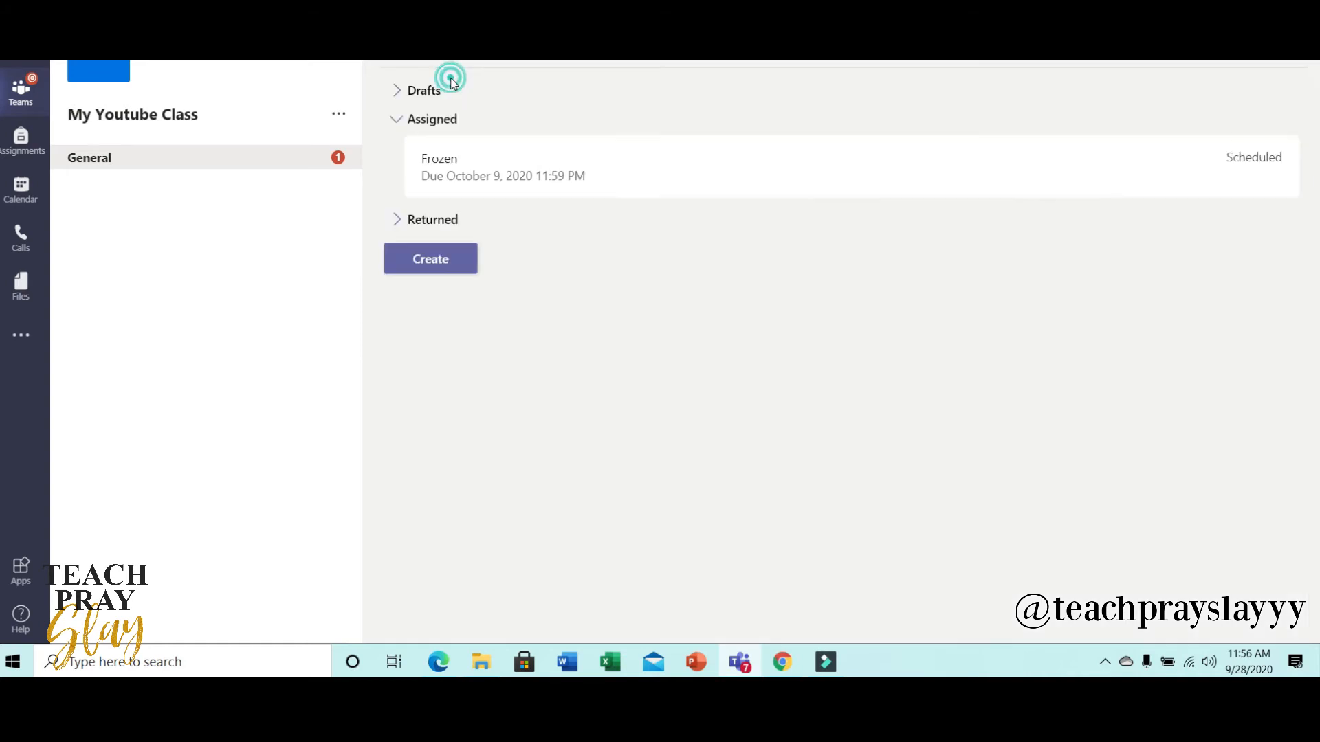
- Switch to Chrome and open the K5 Learning "Tracing the Letter A" worksheet
click(782, 663)
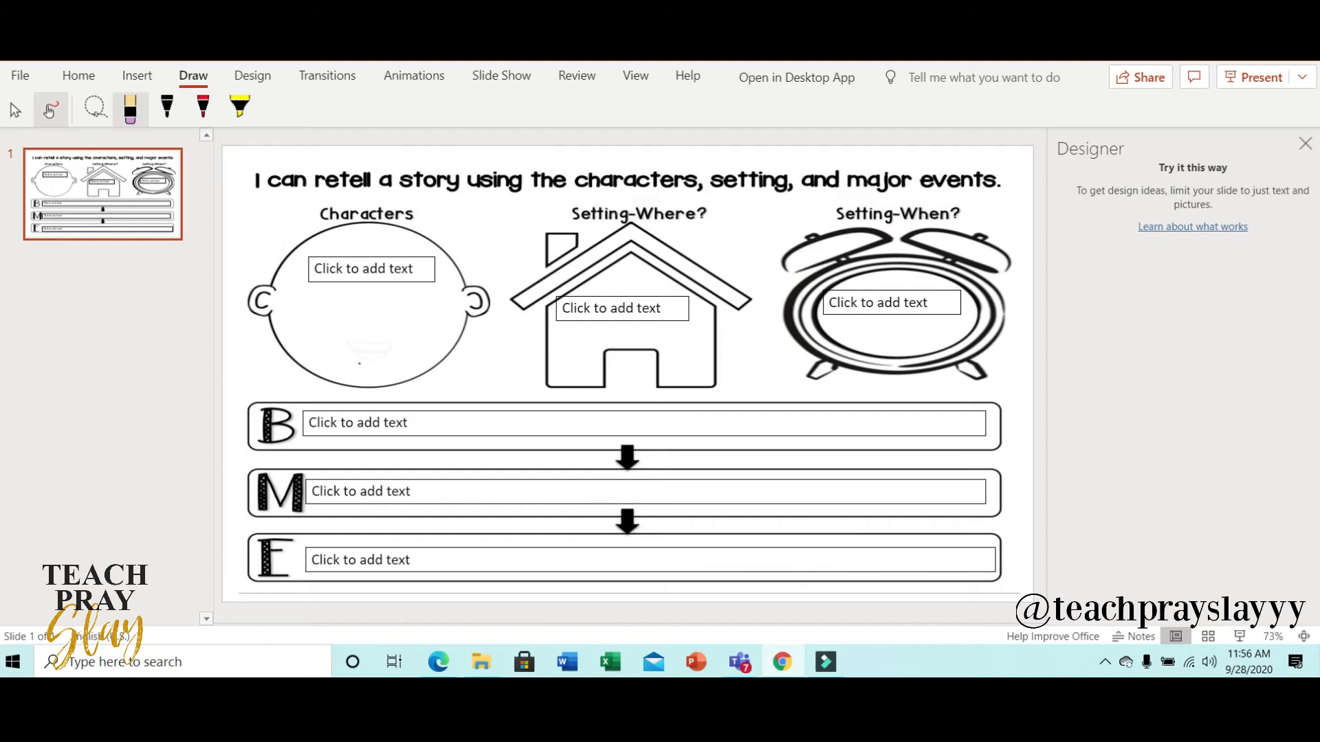
key(ctrl+t)
text(k5)
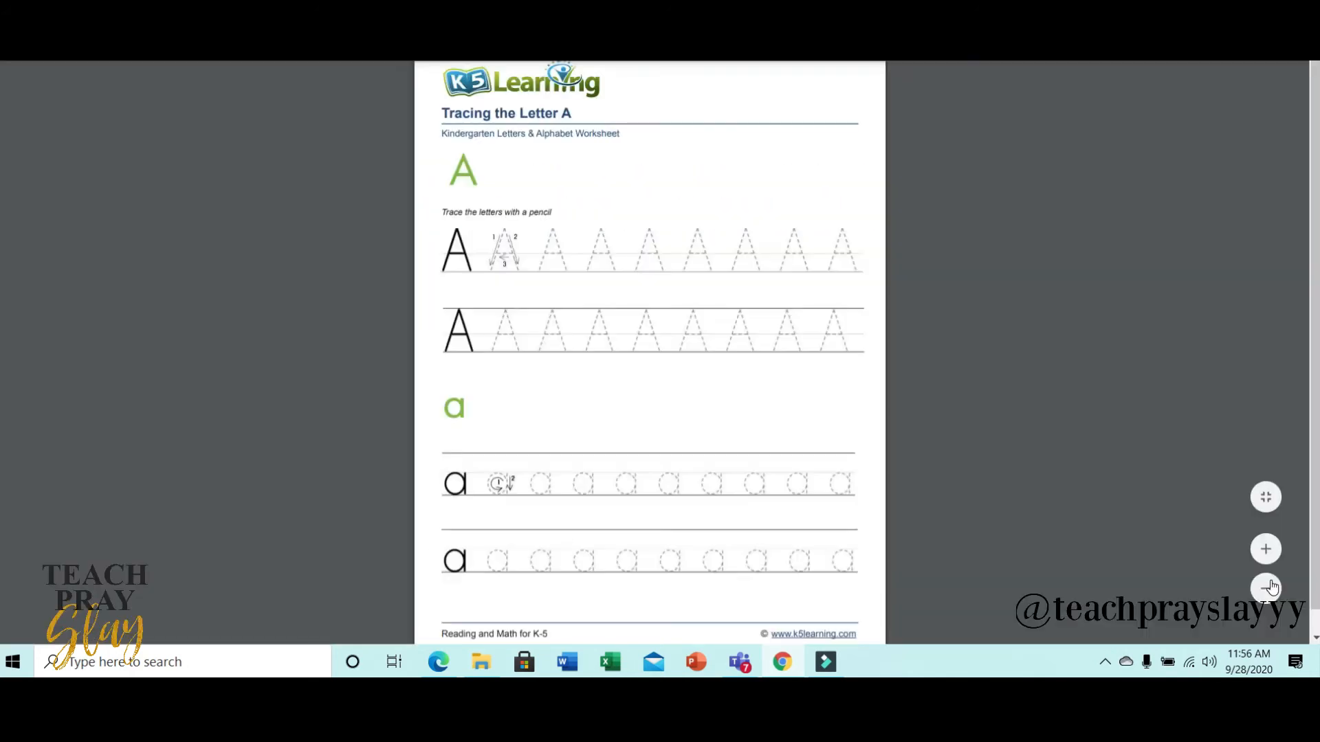
- Fit the whole Tracing the Letter A page in view and capture it as a screenshot
click(1267, 588)
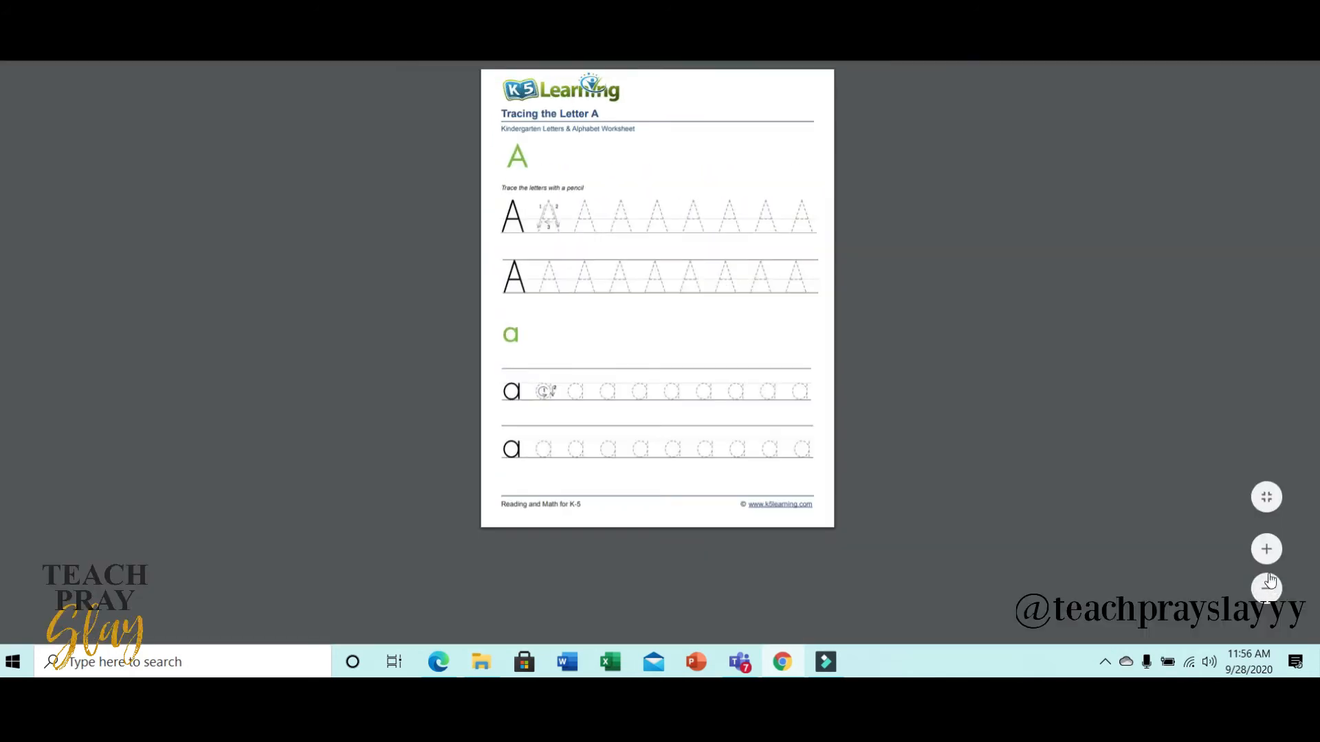
click(1266, 550)
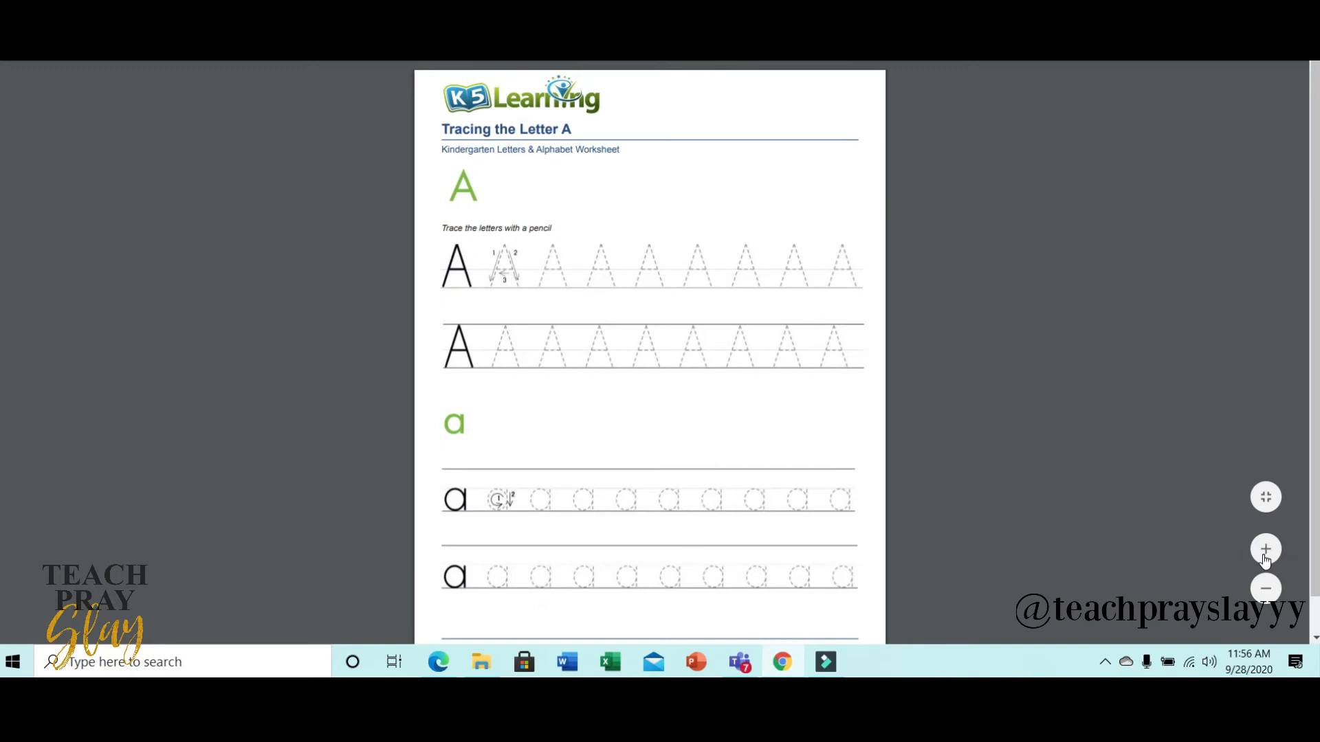
click(1266, 589)
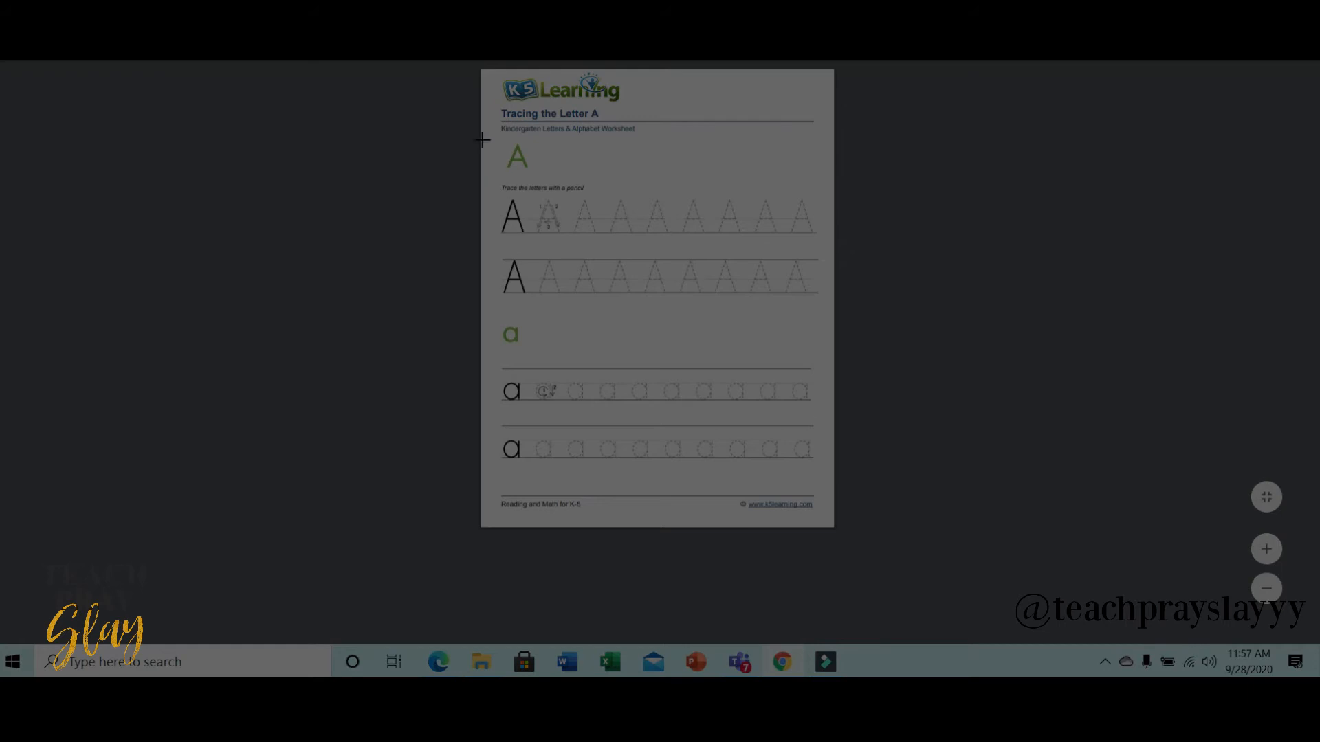
drag(482, 70, 832, 527)
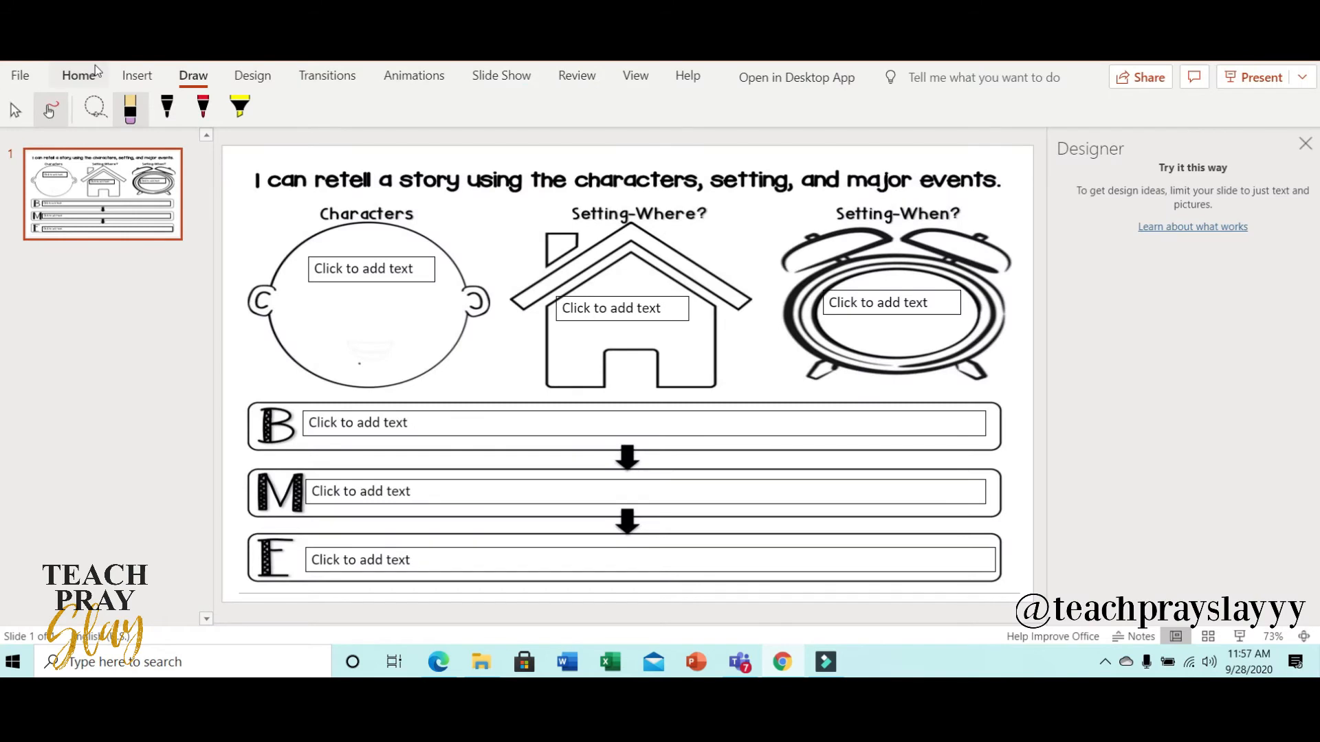
- Create a new blank presentation from the open organizer presentation and dismiss the design suggestions
click(20, 74)
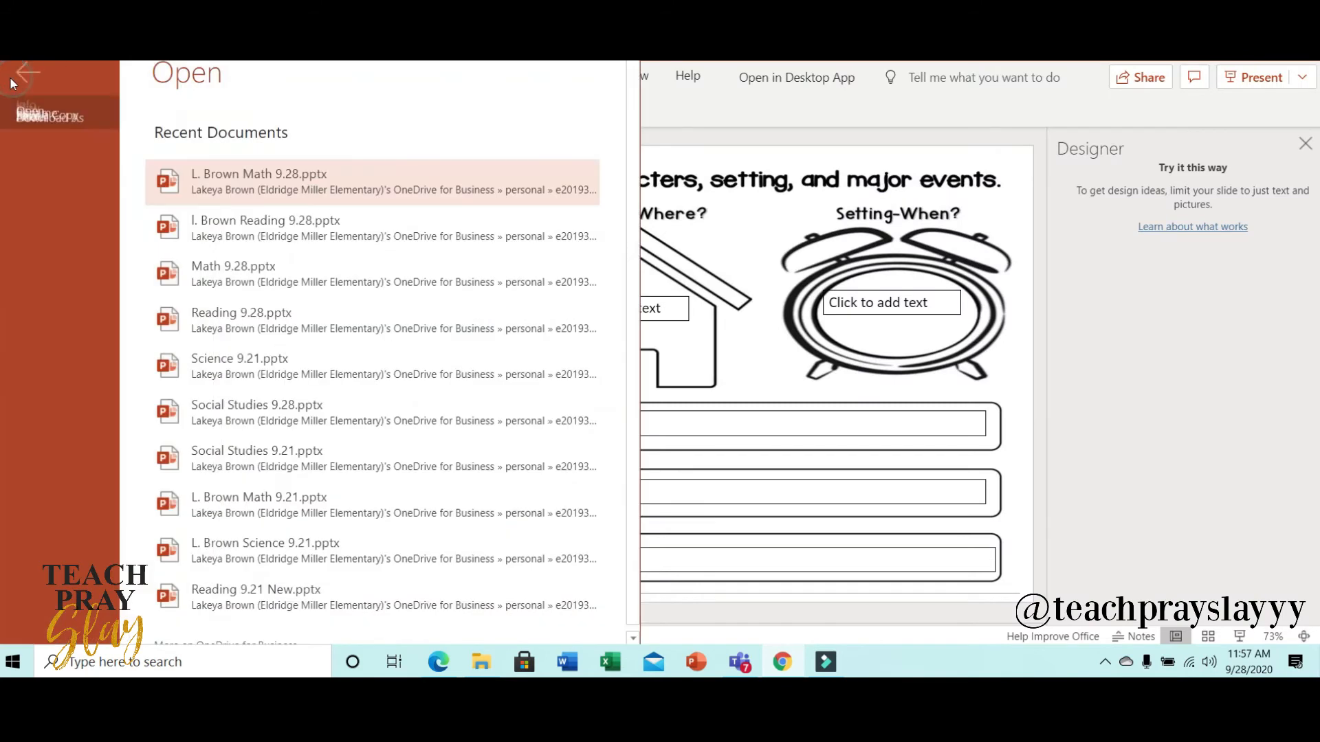
click(66, 170)
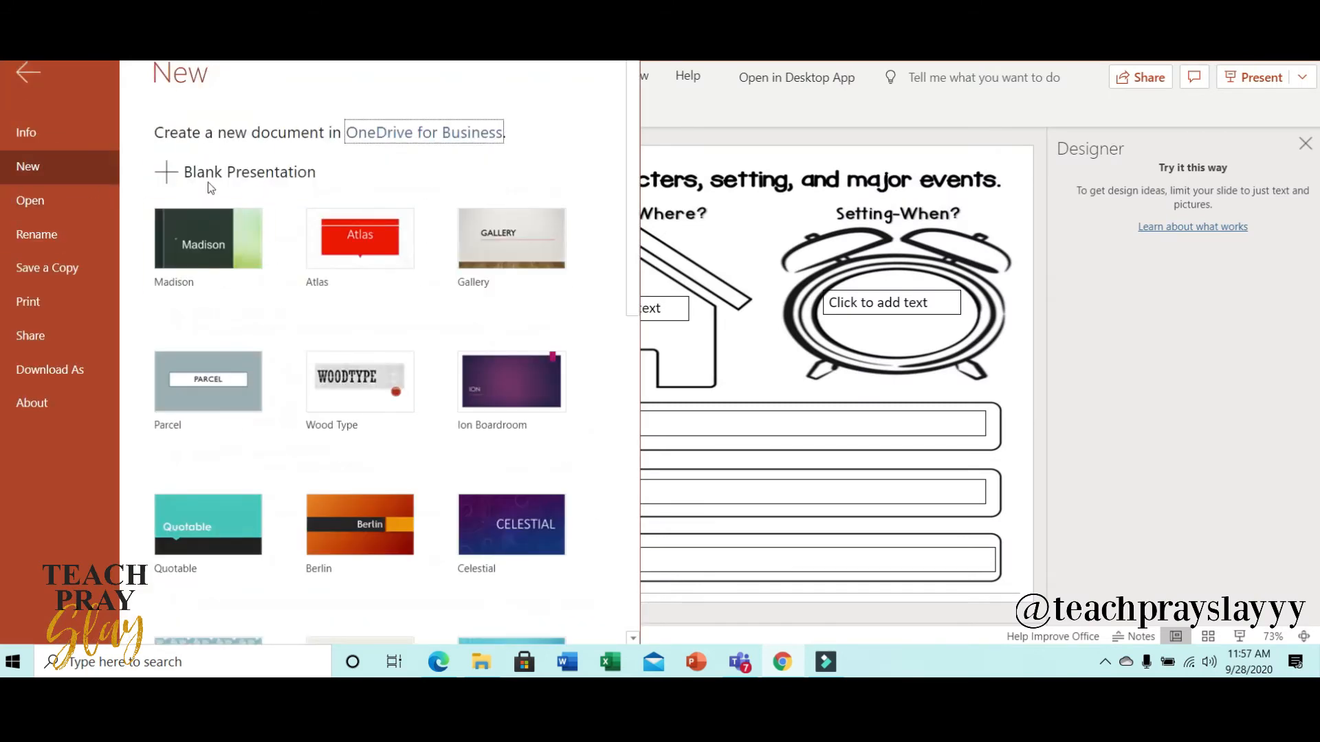
click(287, 169)
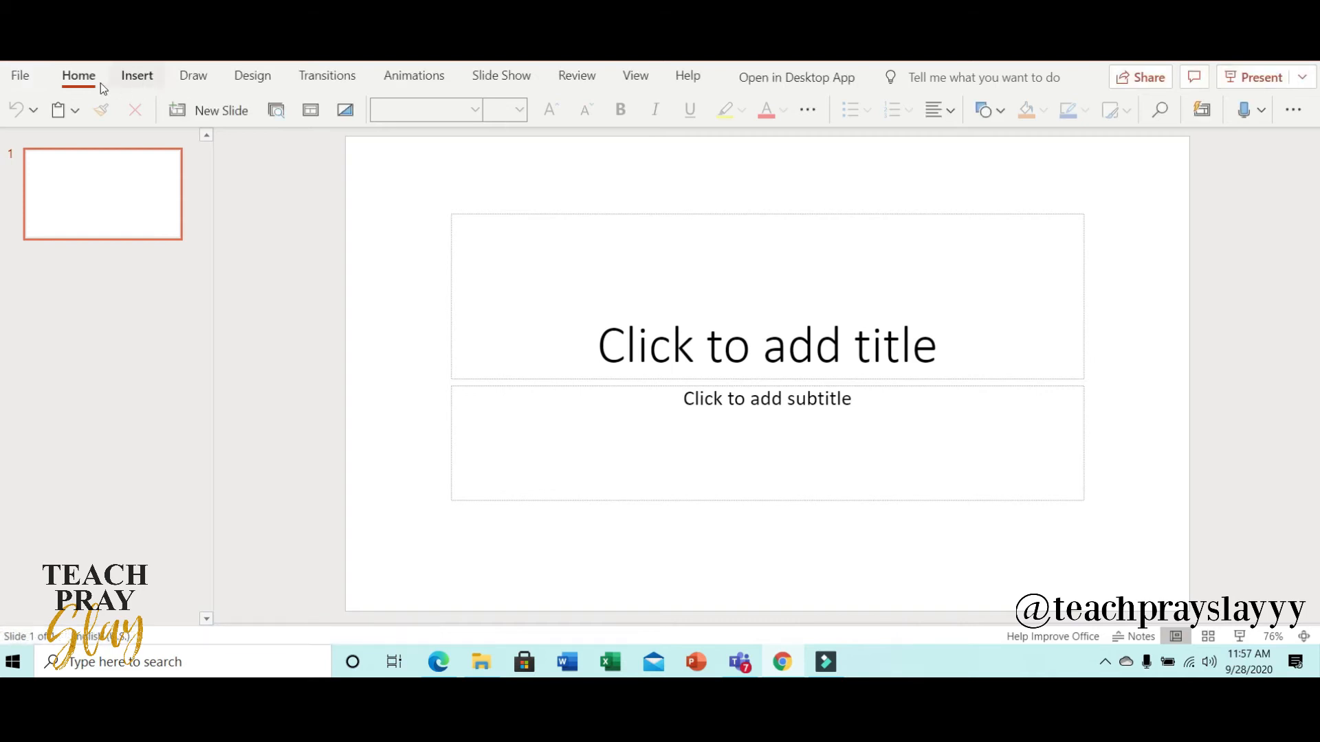
click(81, 83)
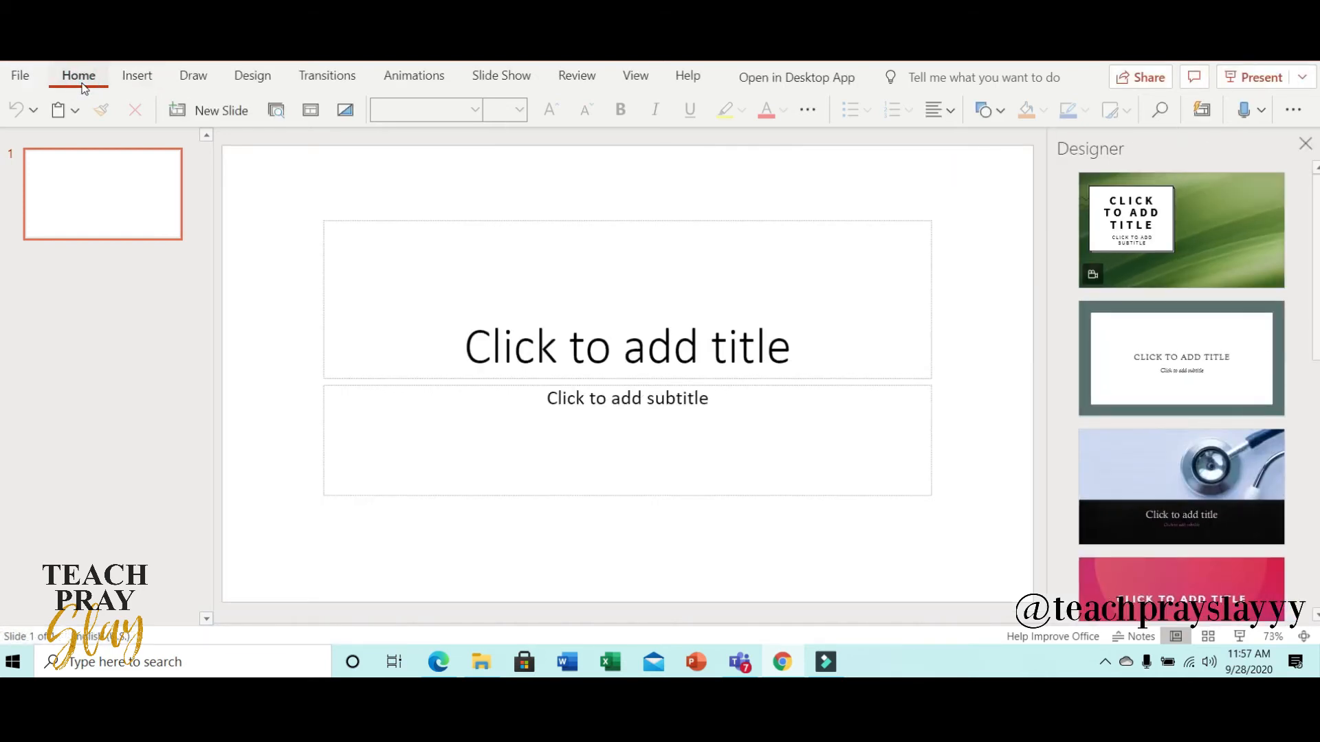
click(1306, 142)
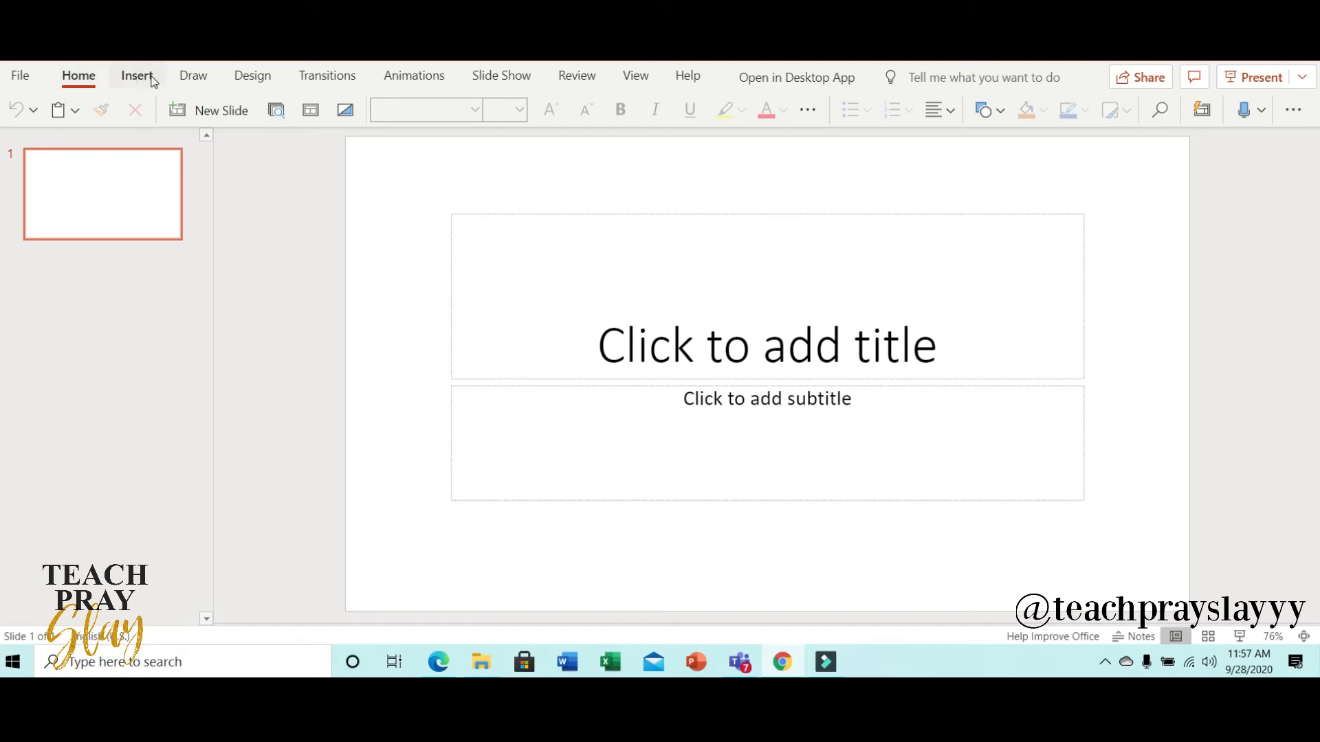
- Change the slide to portrait orientation, 7.5" wide by 13.33" high, scaling the content with Ensure fit
click(259, 77)
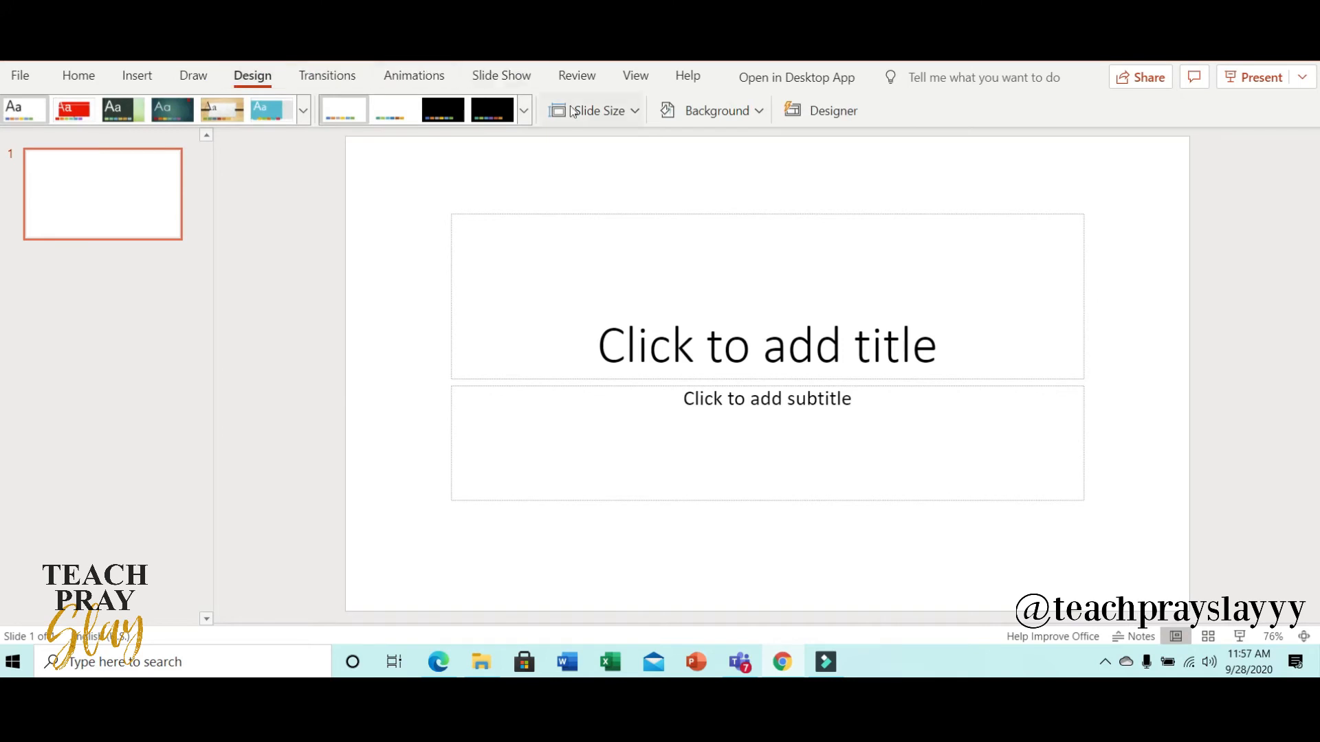
click(631, 110)
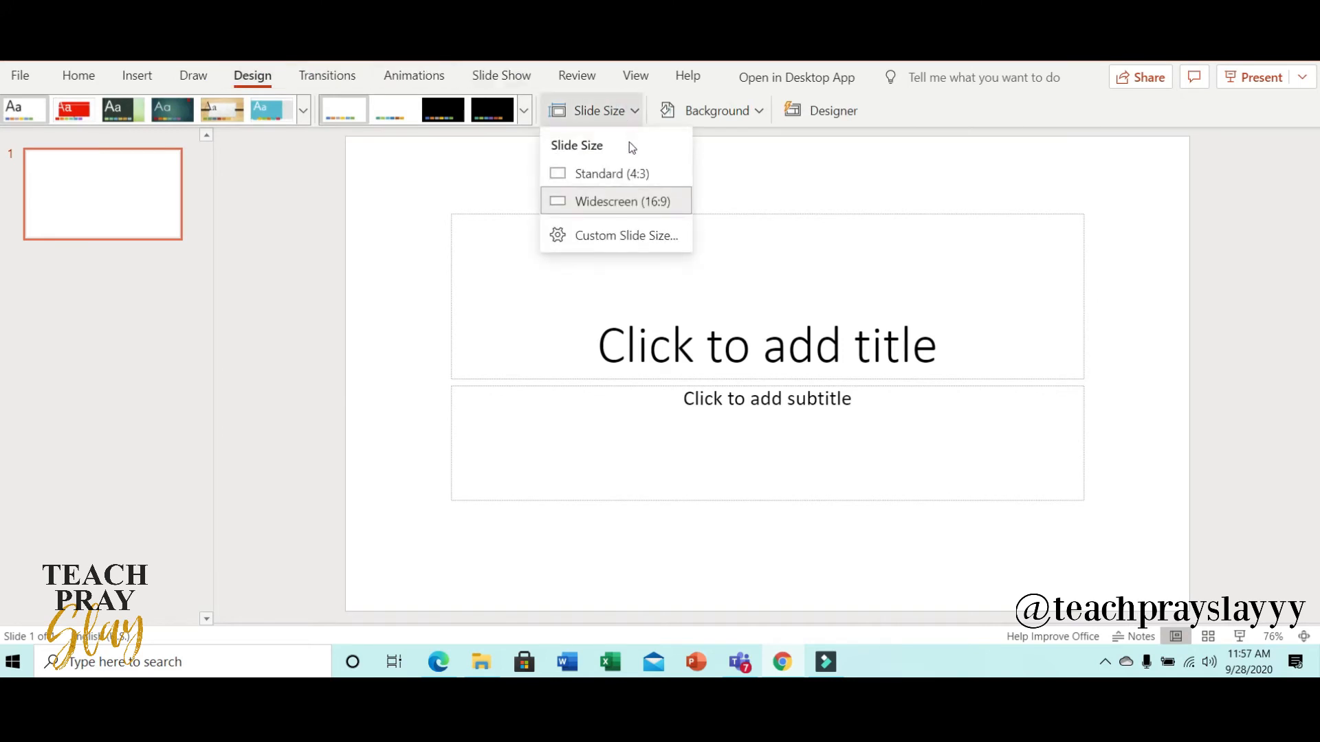
click(629, 232)
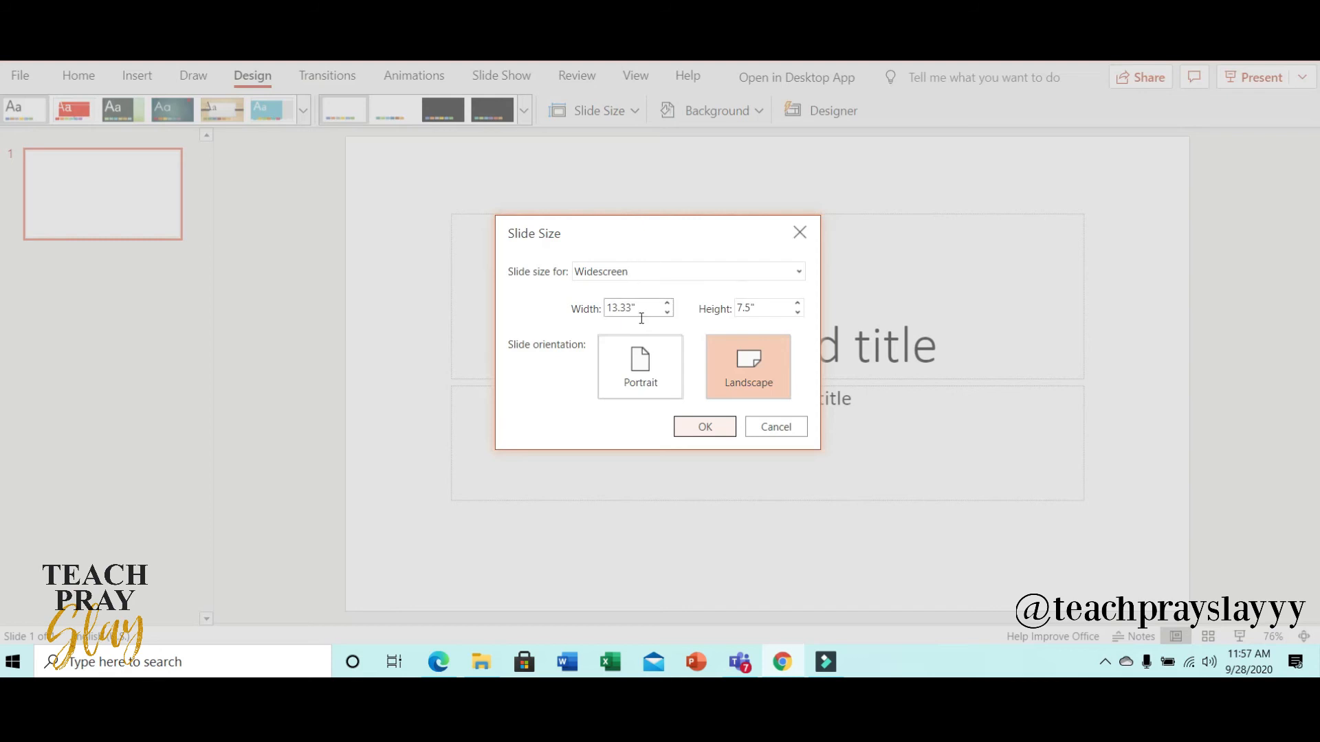
click(653, 368)
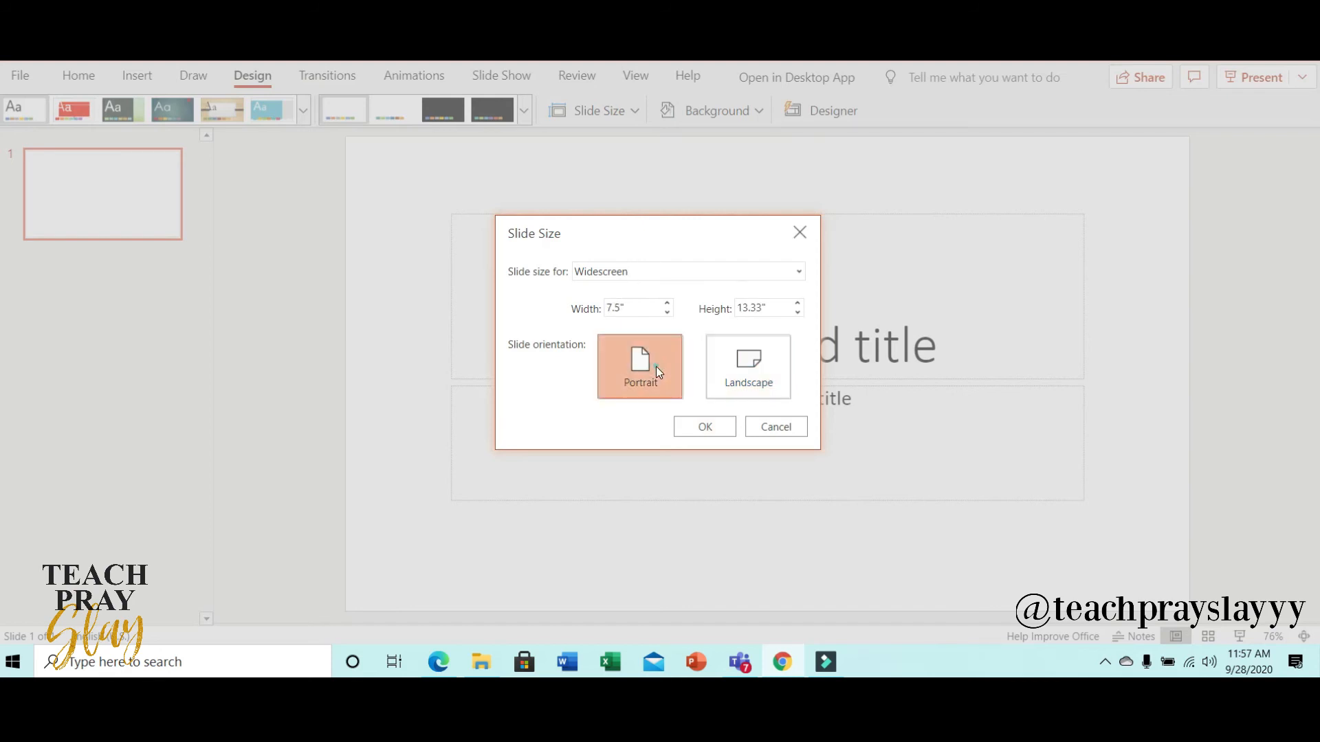
click(715, 430)
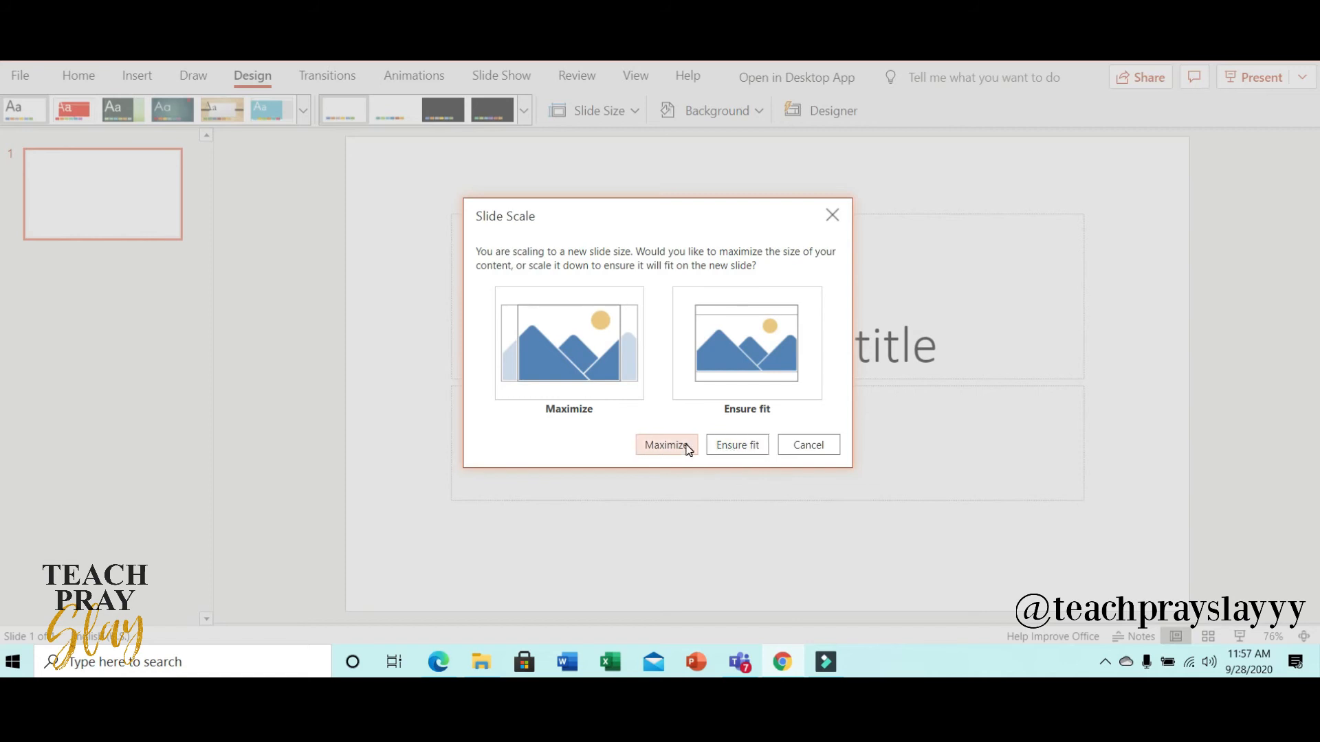
click(731, 444)
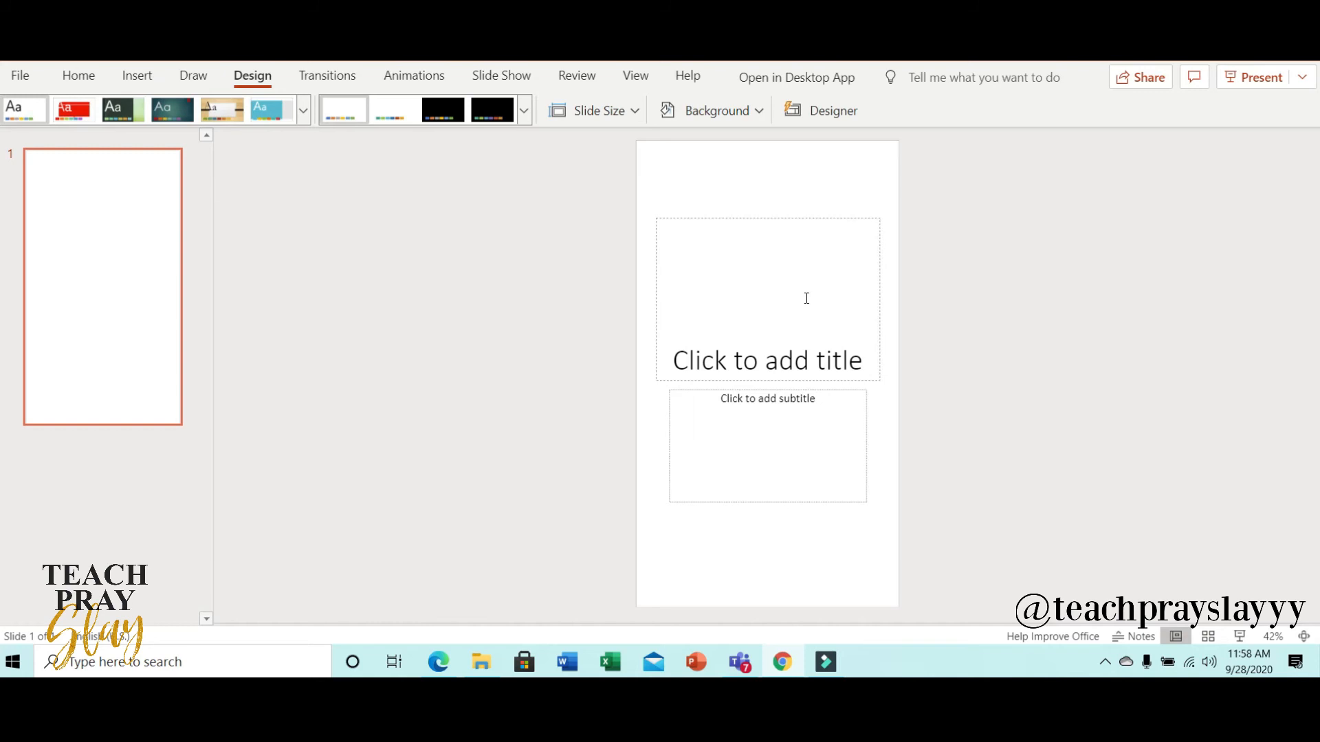
- Delete the title and subtitle placeholders from the portrait slide
click(870, 307)
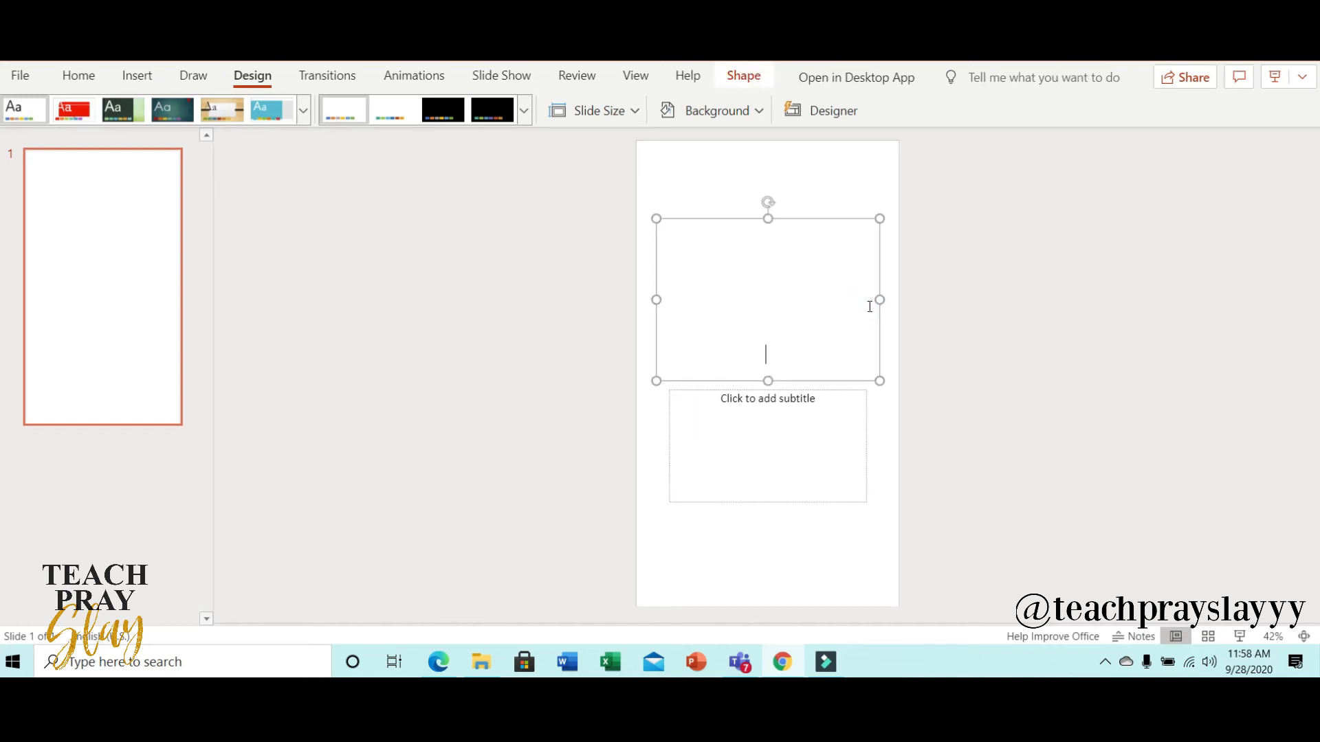
drag(871, 218, 887, 279)
click(871, 218)
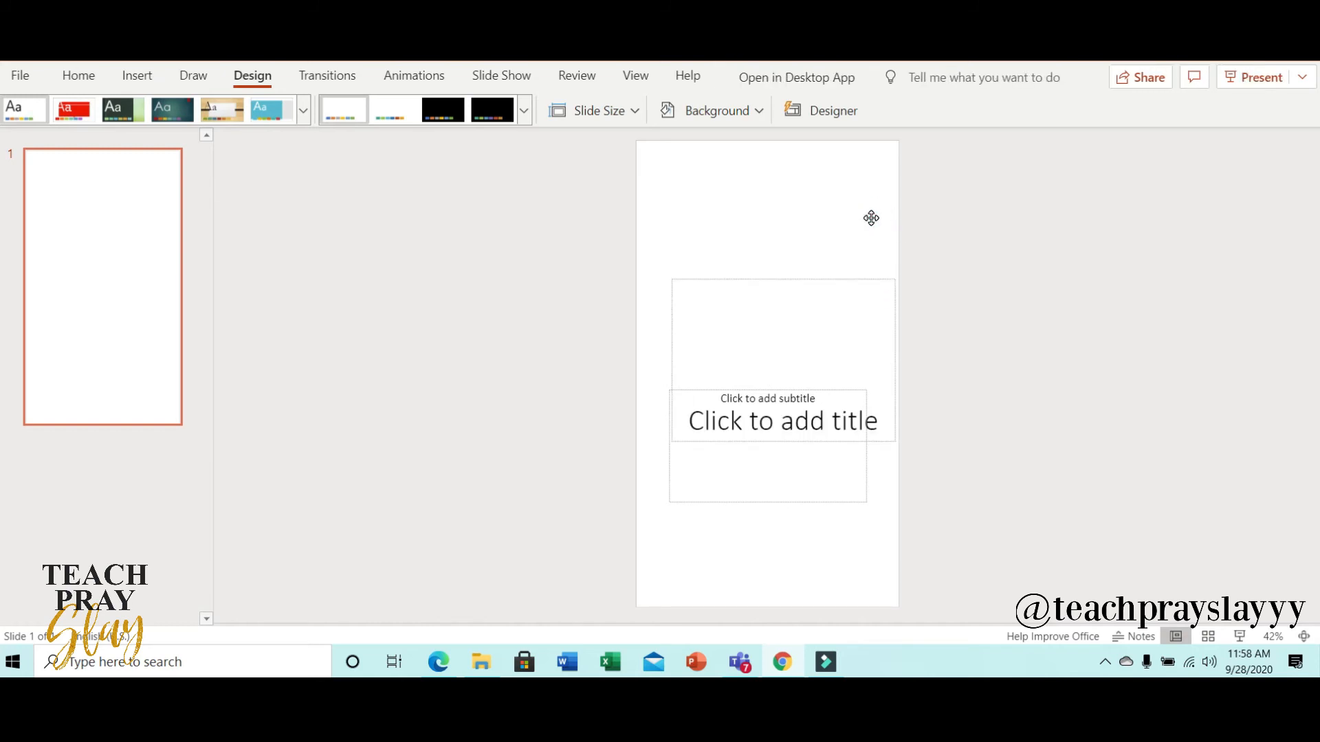
click(838, 276)
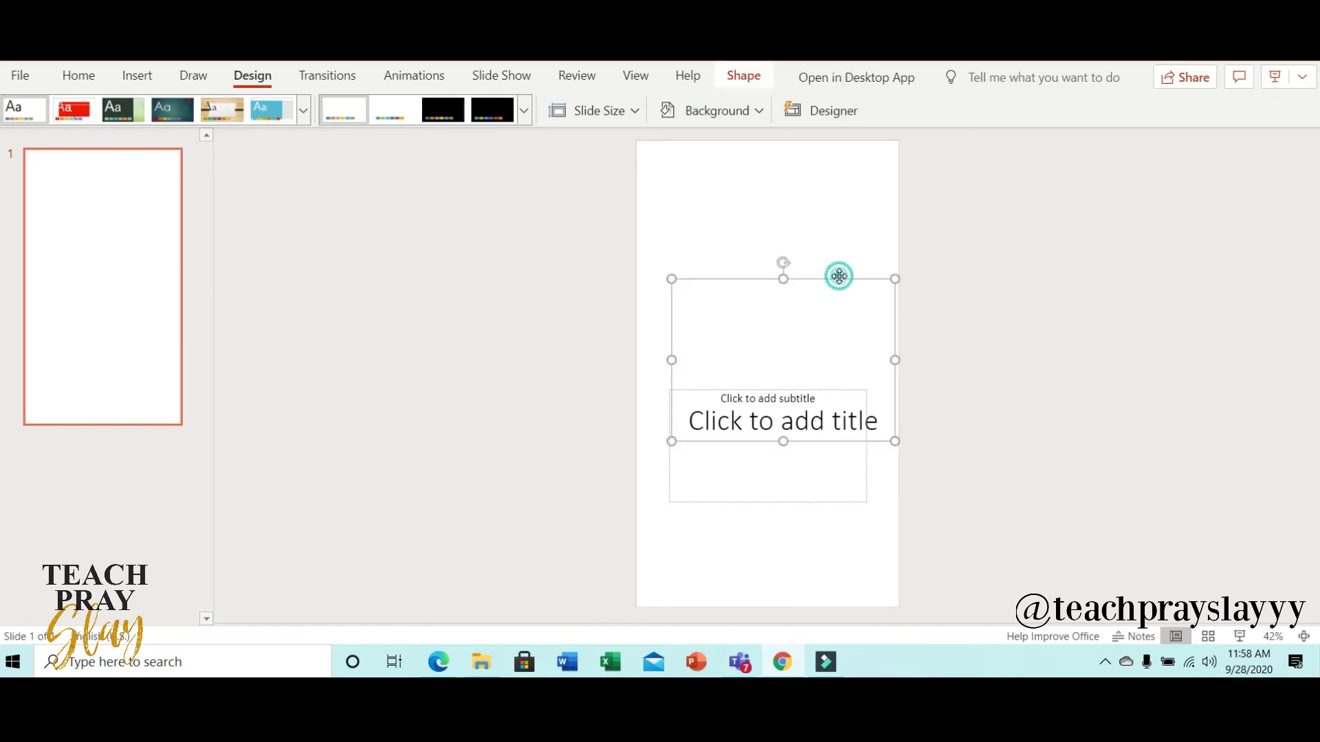
key(Delete)
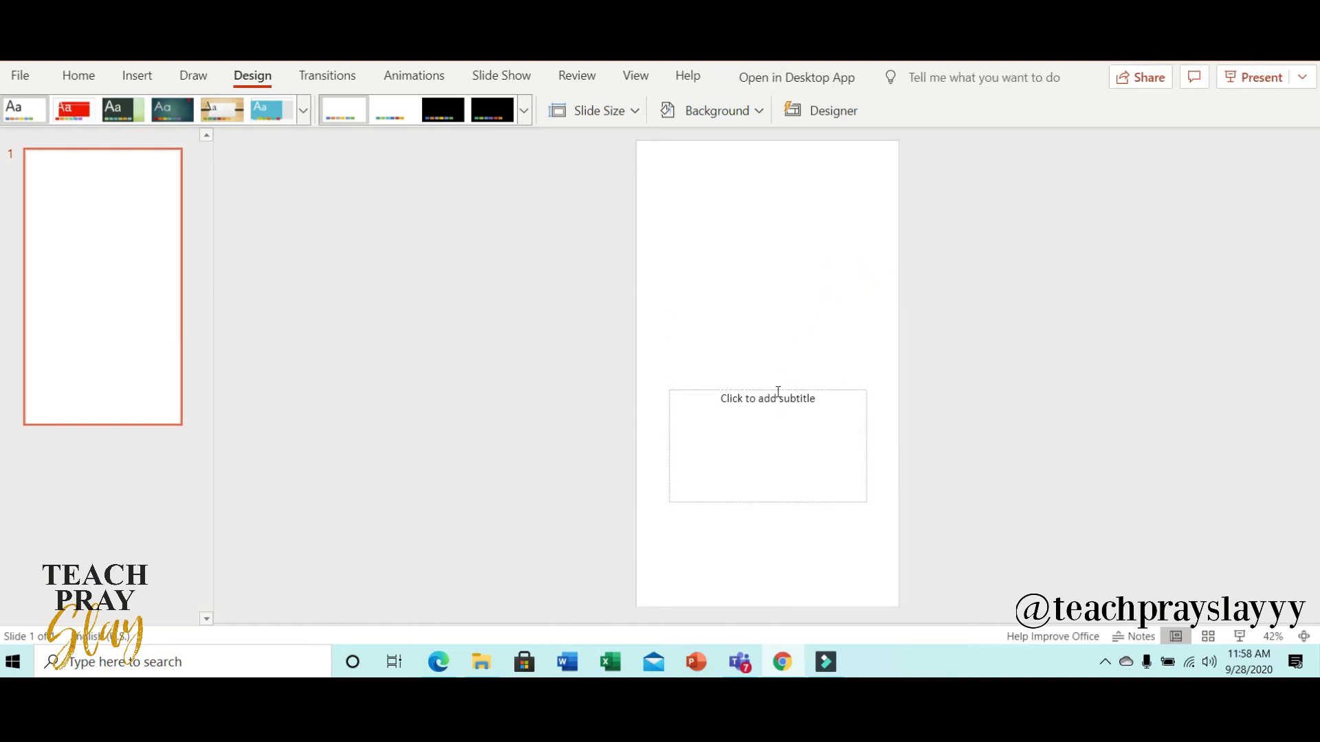
click(777, 390)
key(Delete)
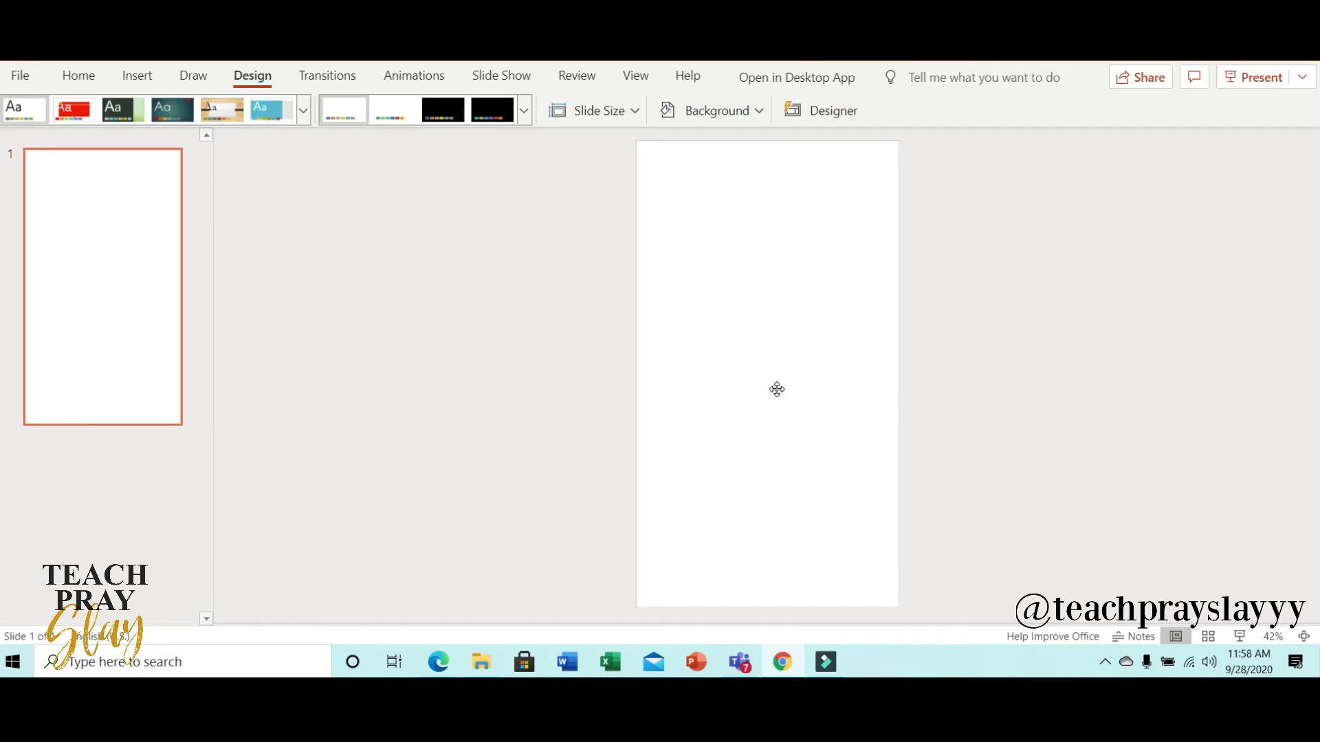
- Paste the captured worksheet onto the slide, enlarge it to nearly the slide's width, and center it
click(141, 82)
key(ctrl+v)
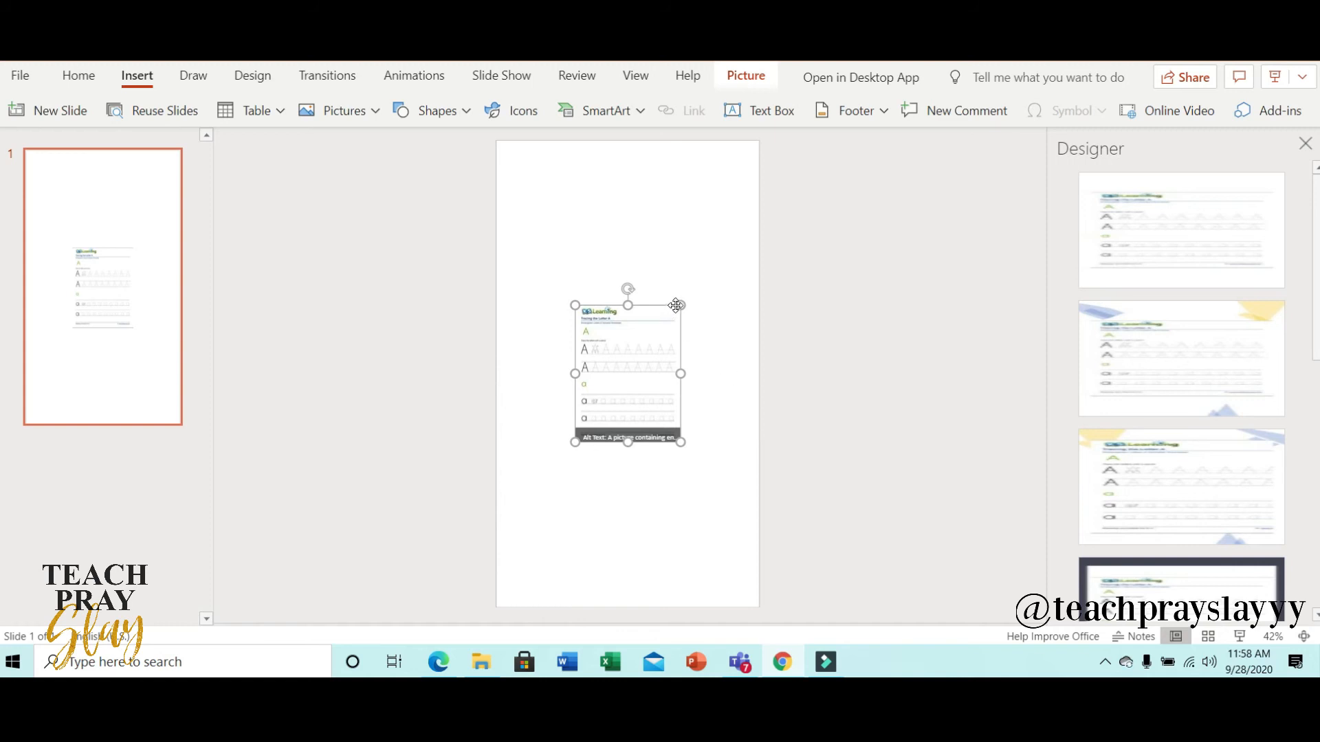
drag(680, 305, 715, 141)
drag(701, 204, 644, 270)
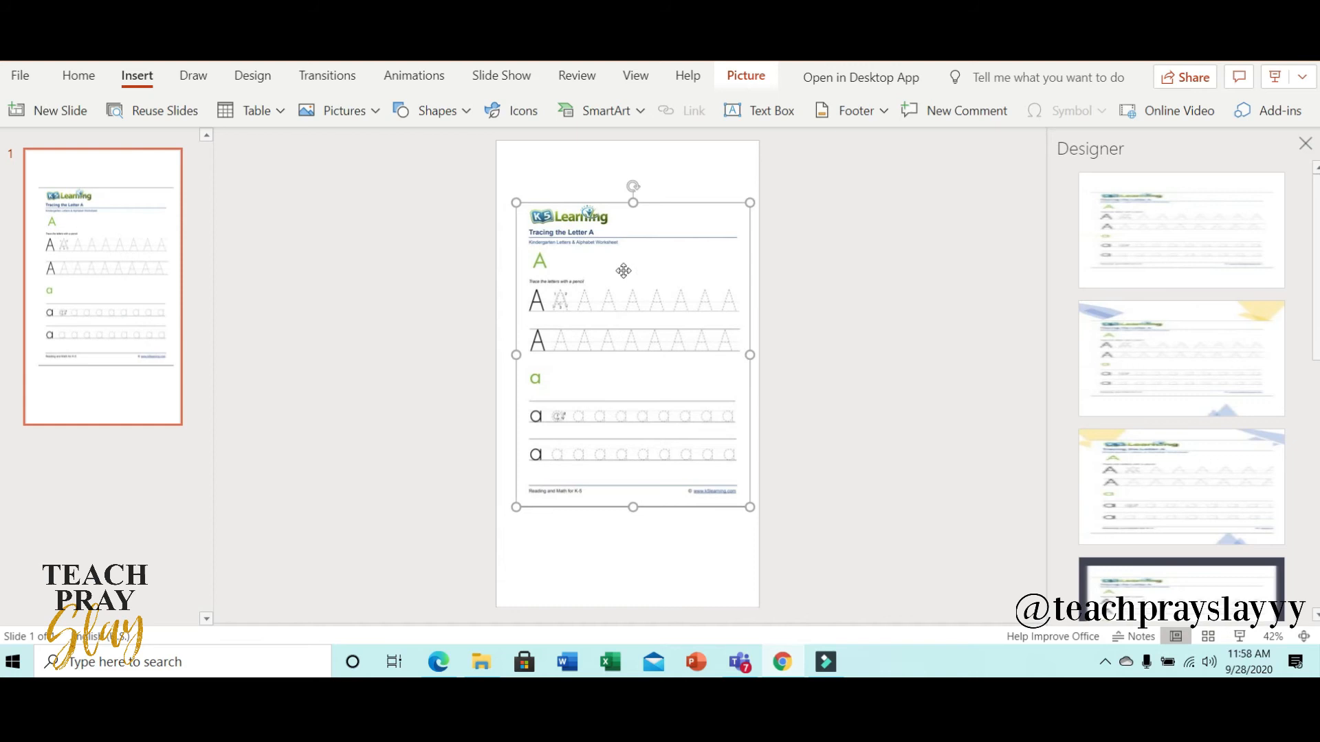
- Set a custom portrait slide size of 8.5" wide by 11" high, scaling the content with Maximize
click(252, 76)
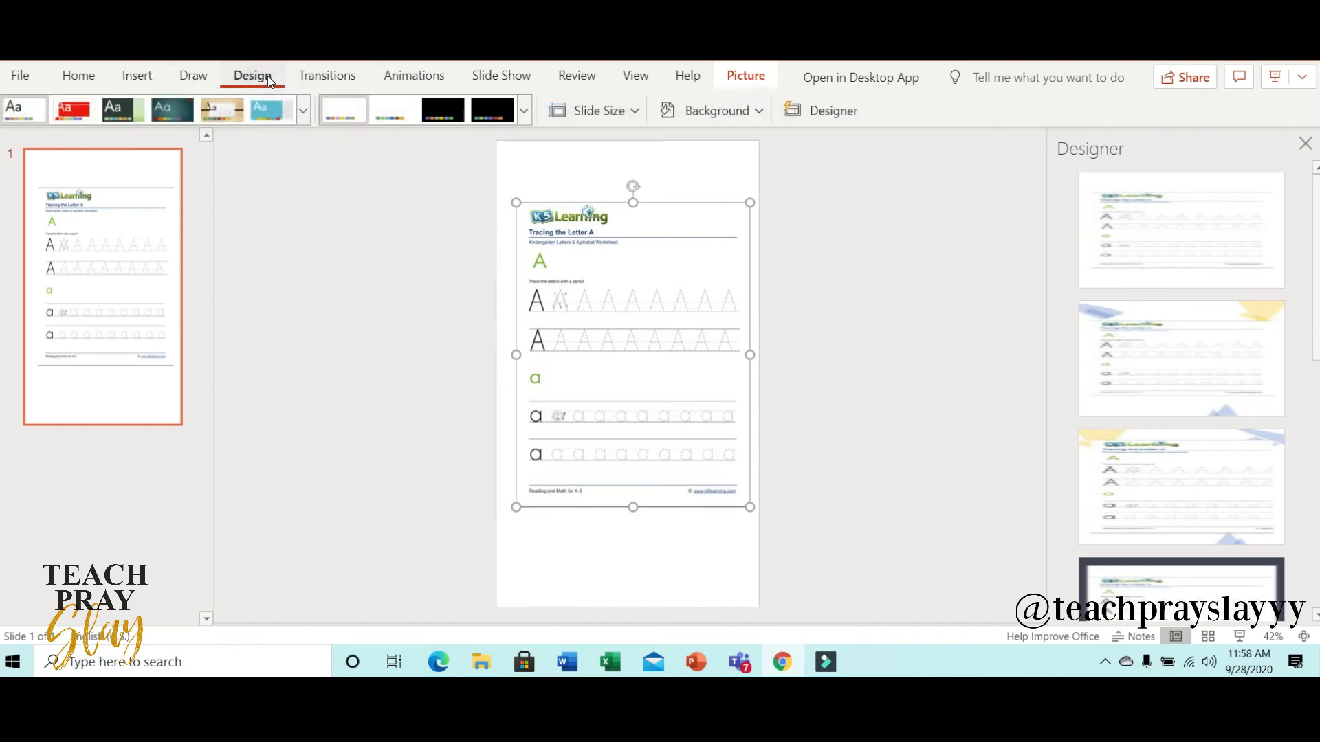
click(635, 114)
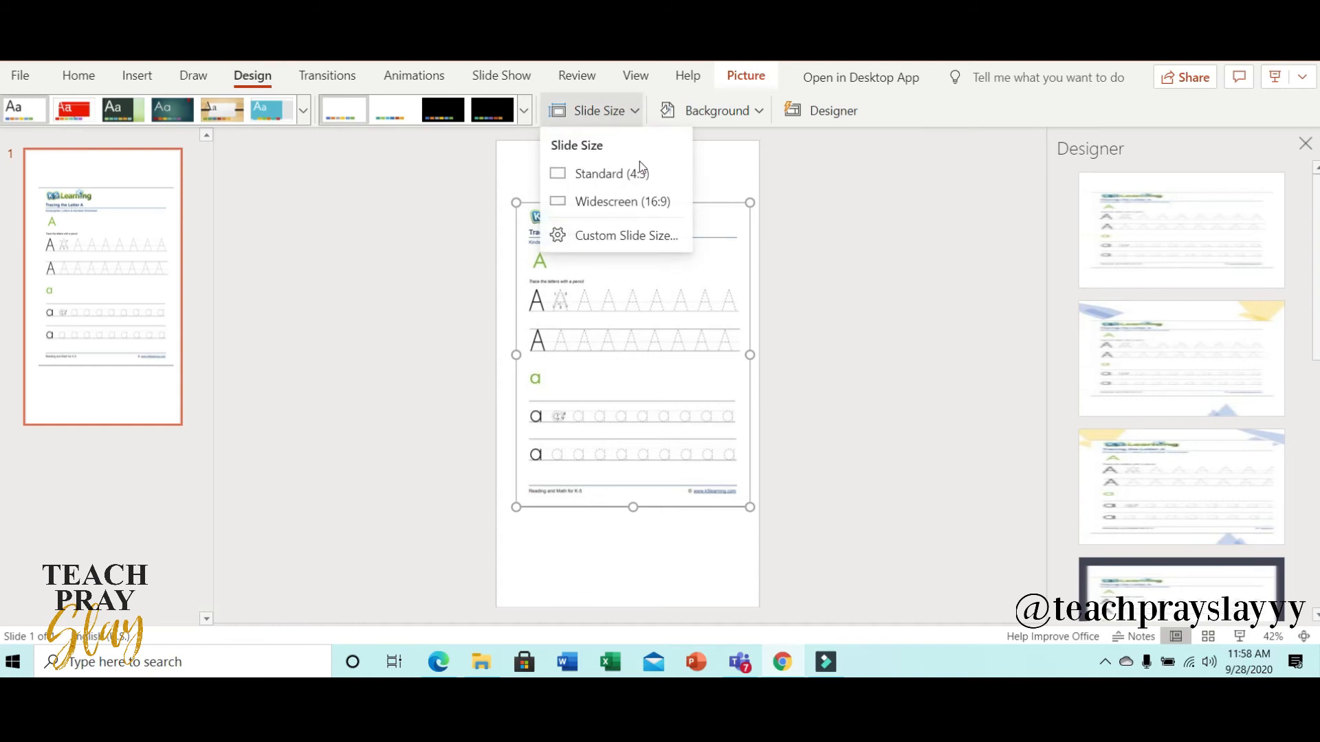
click(648, 234)
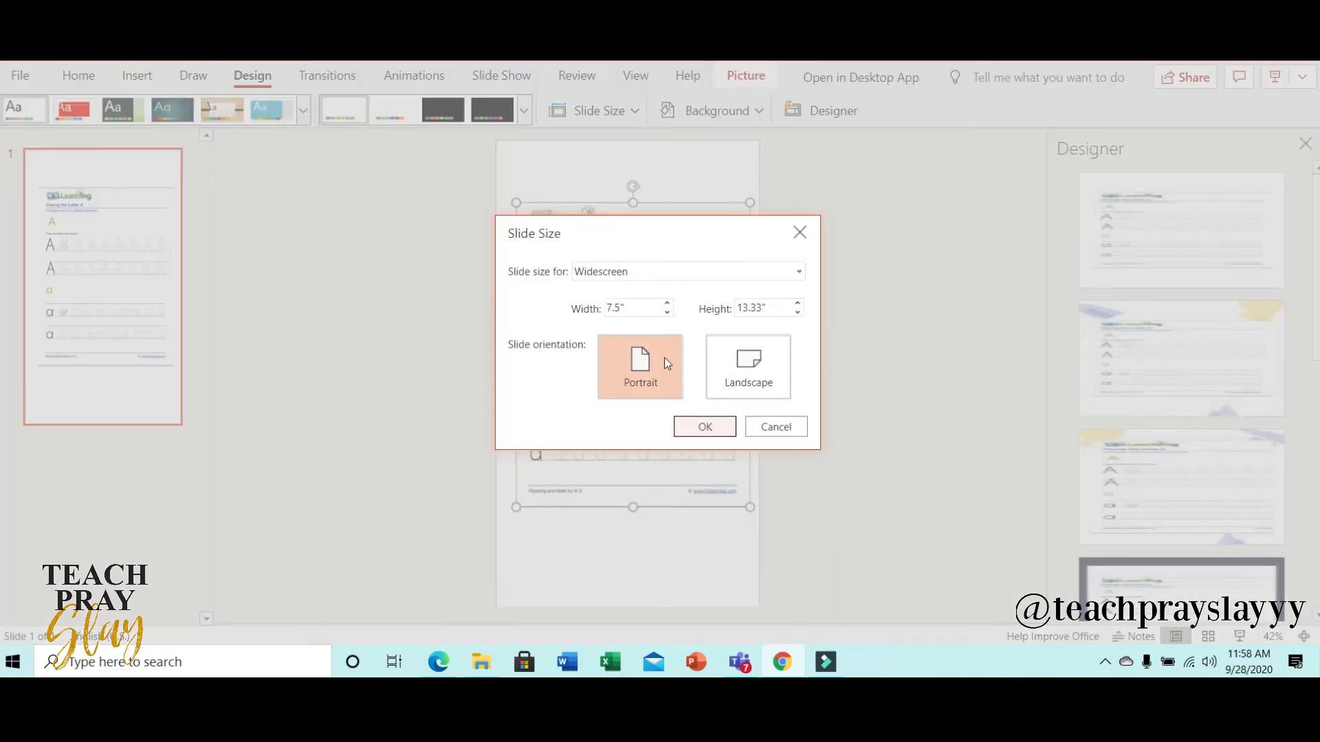
click(667, 303)
double_click(631, 307)
text(8)
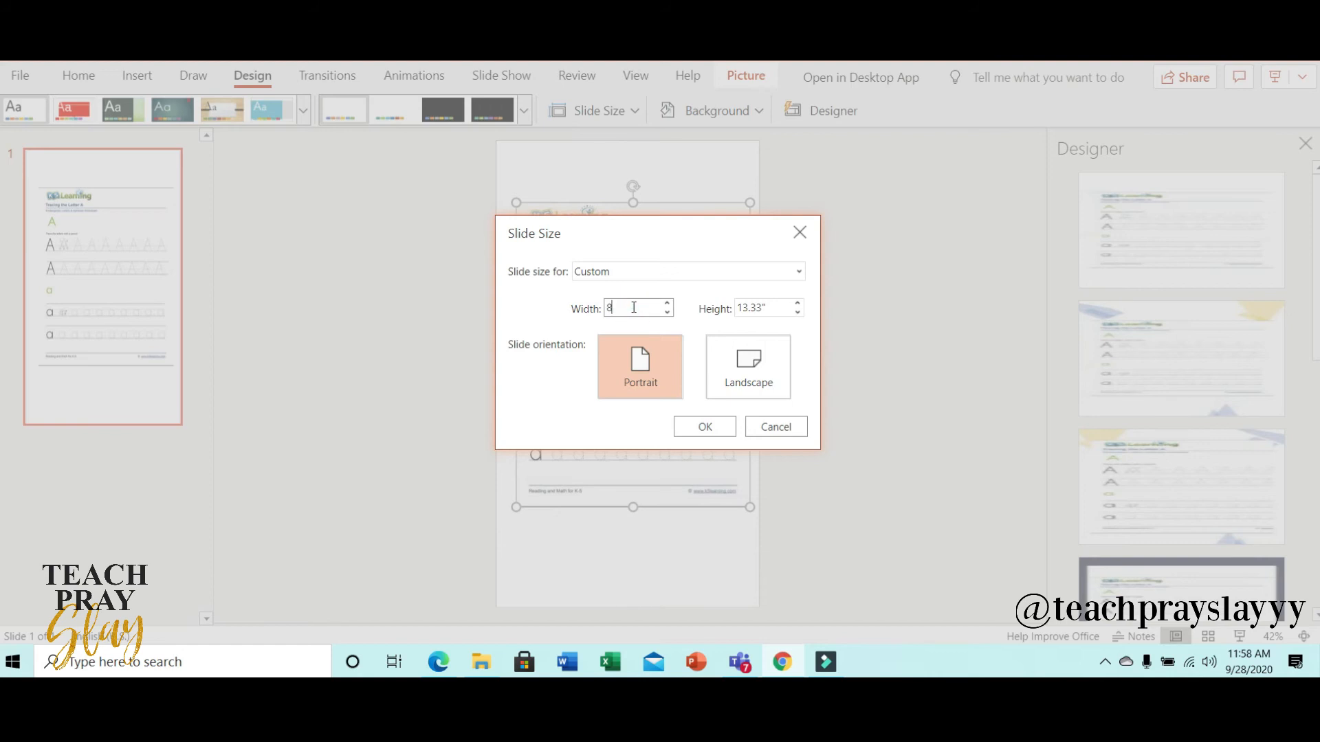
text(.5)
double_click(759, 307)
text(11)
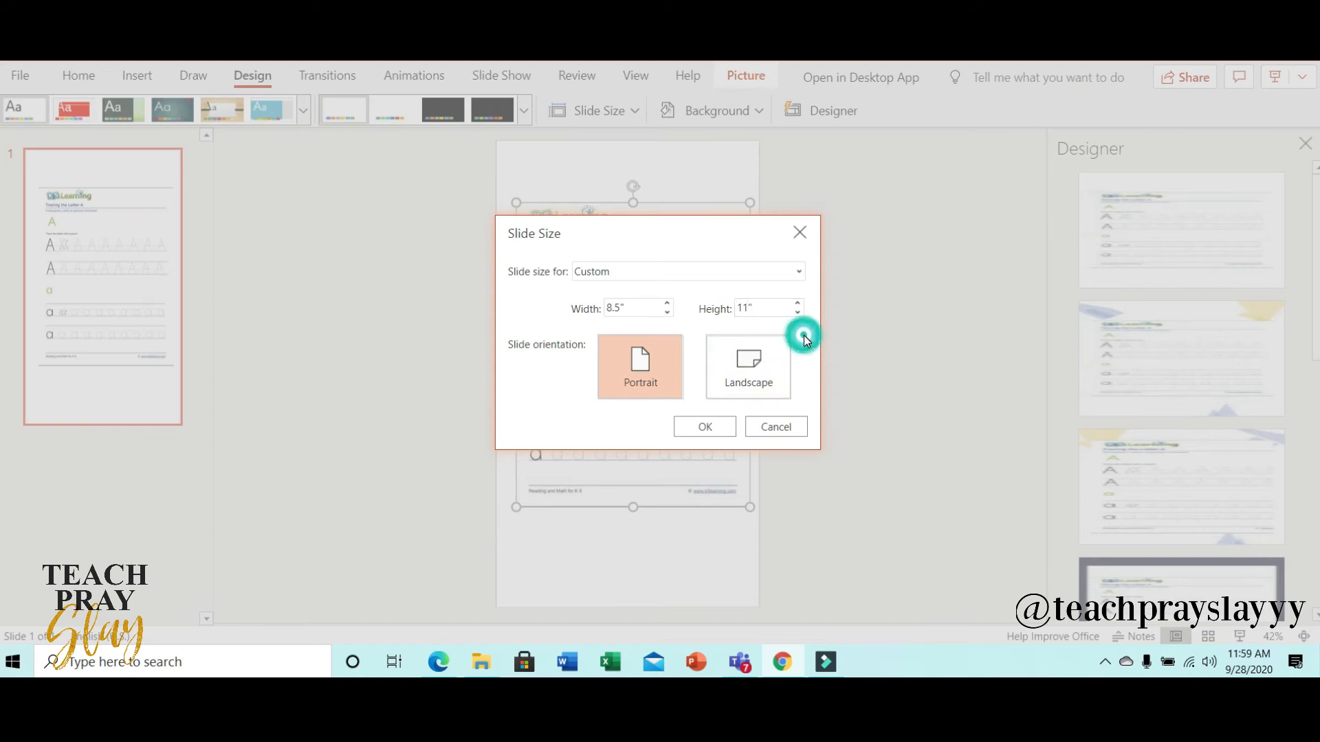
click(702, 427)
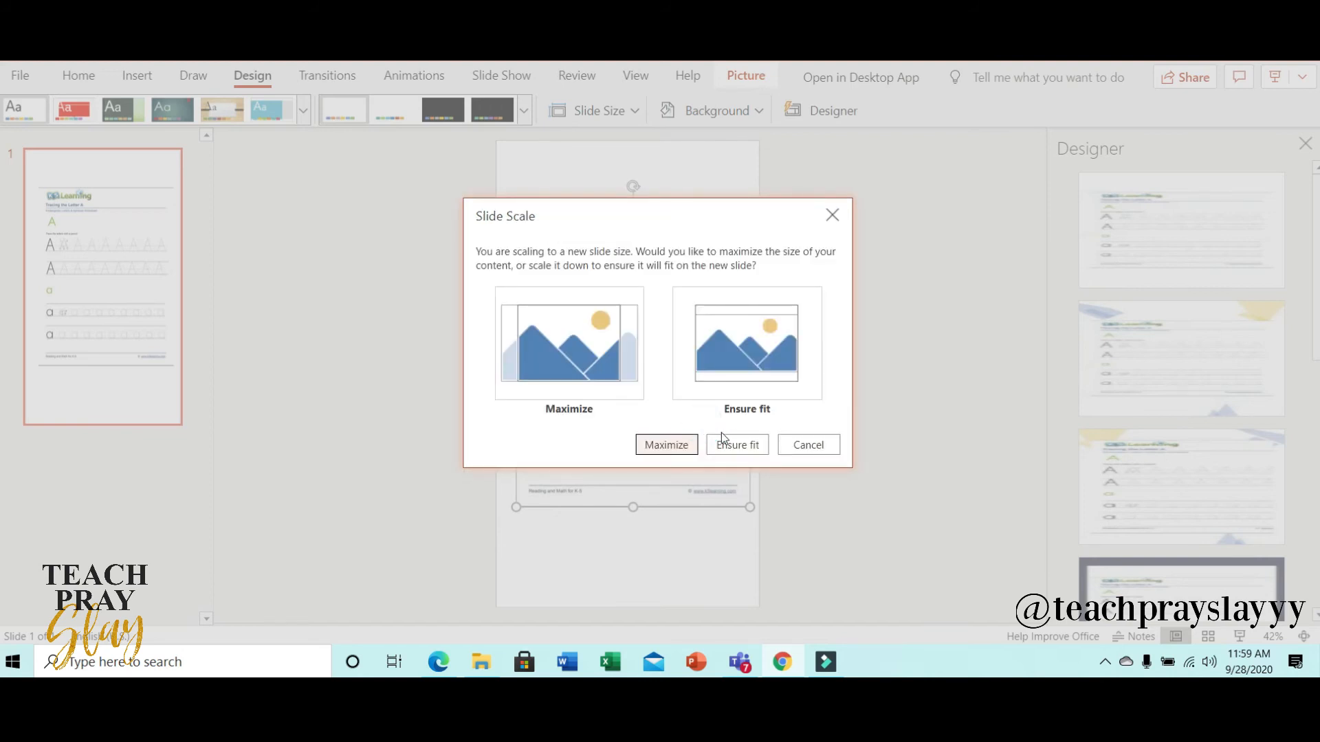
click(677, 445)
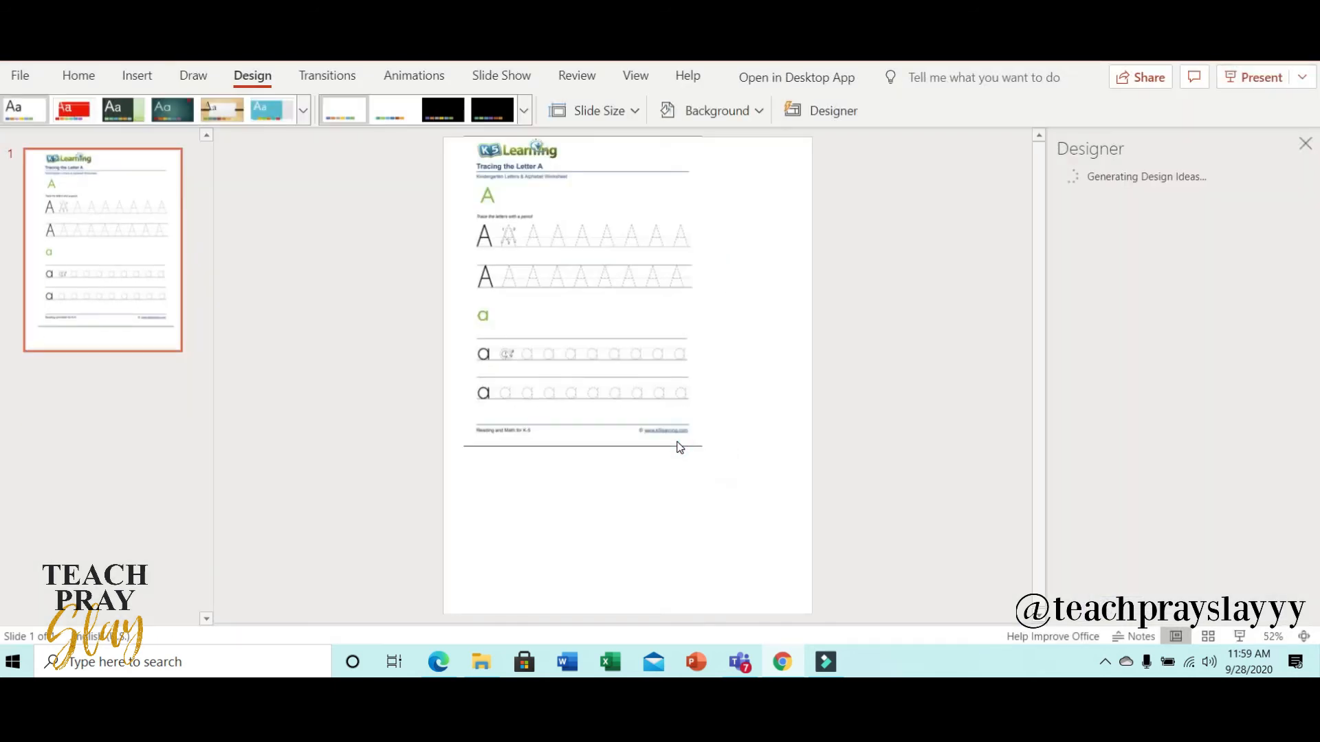
- Enlarge the worksheet picture and reposition it so it nearly fills the resized slide
click(680, 410)
drag(759, 499, 756, 519)
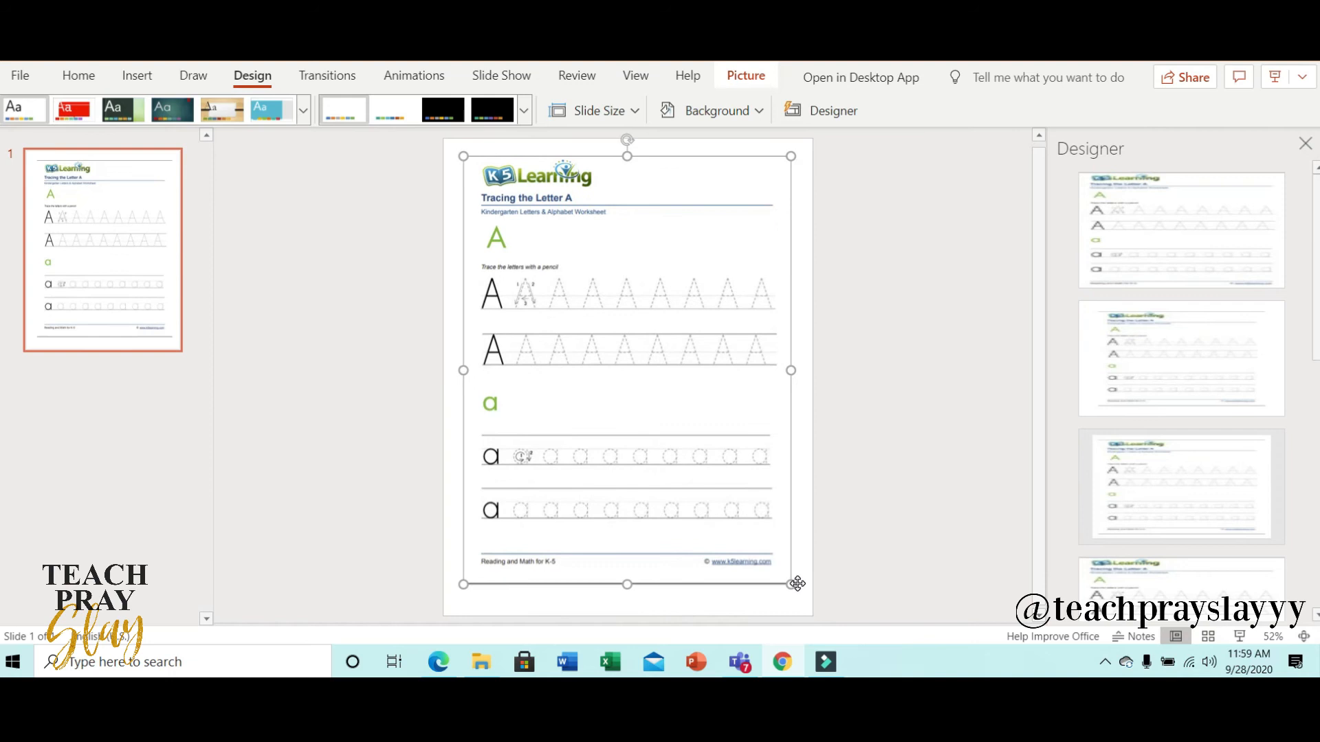
drag(791, 584, 762, 576)
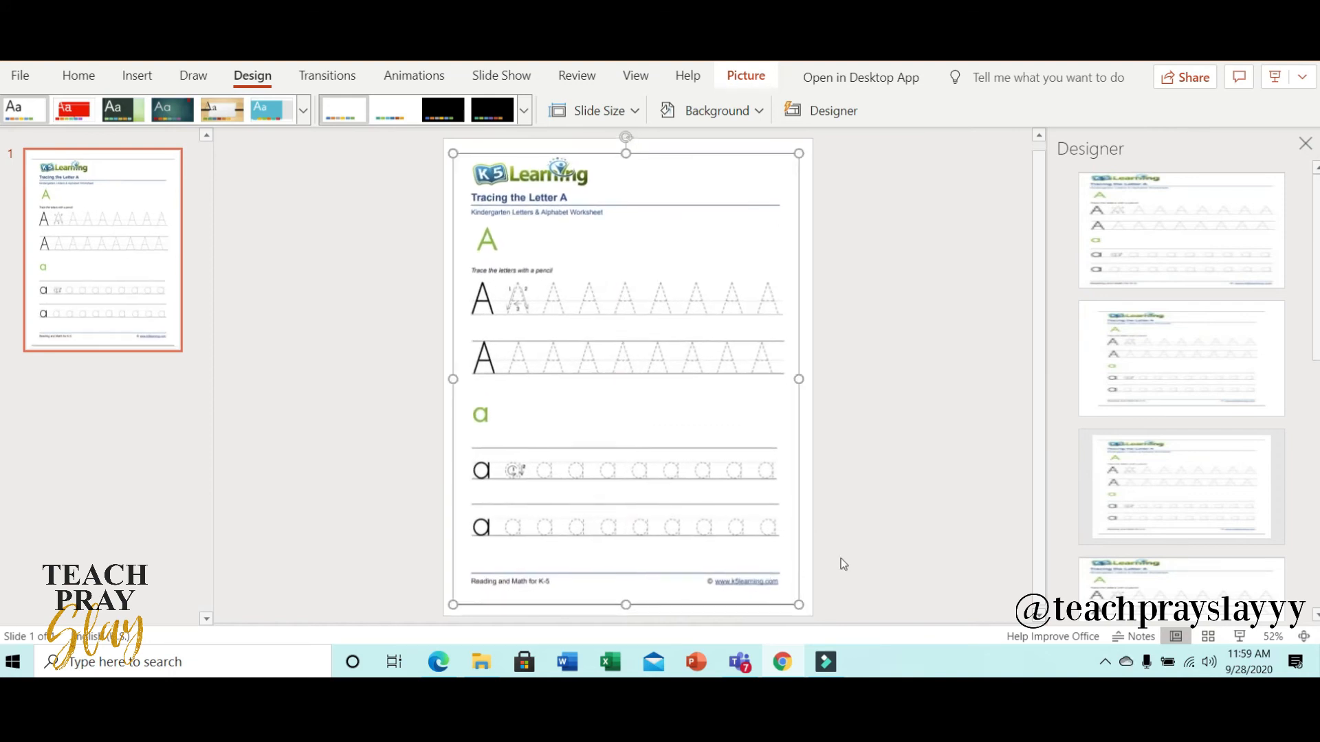
click(914, 525)
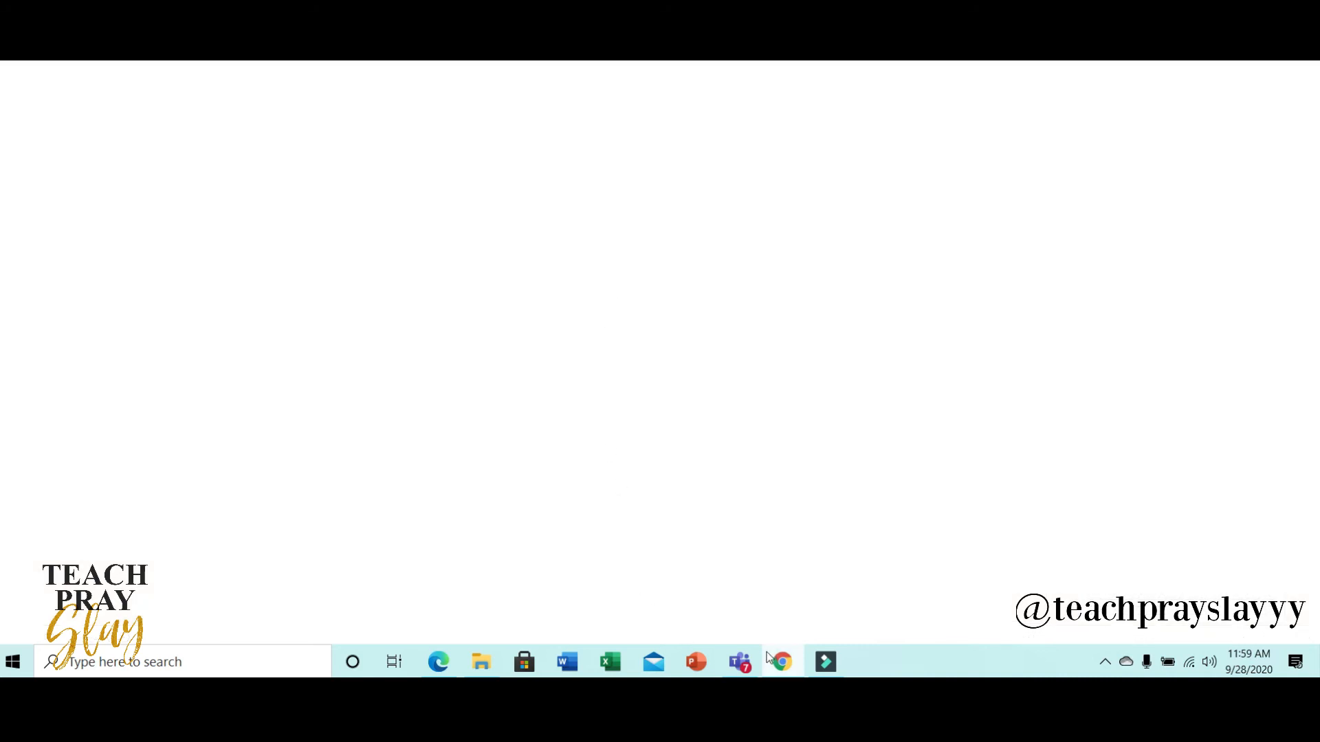
- Switch to Teams and create a new assignment titled "Write the Letter A" for My Youtube Class
click(748, 661)
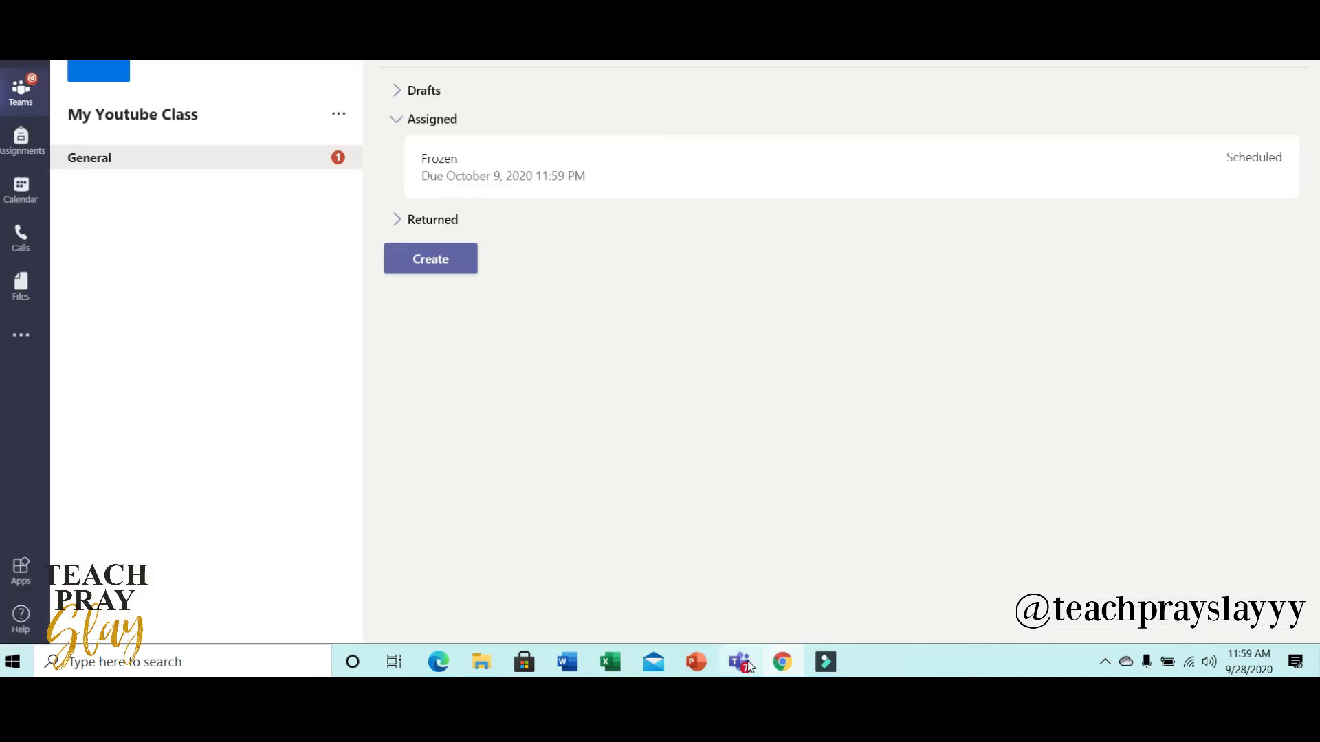
click(451, 270)
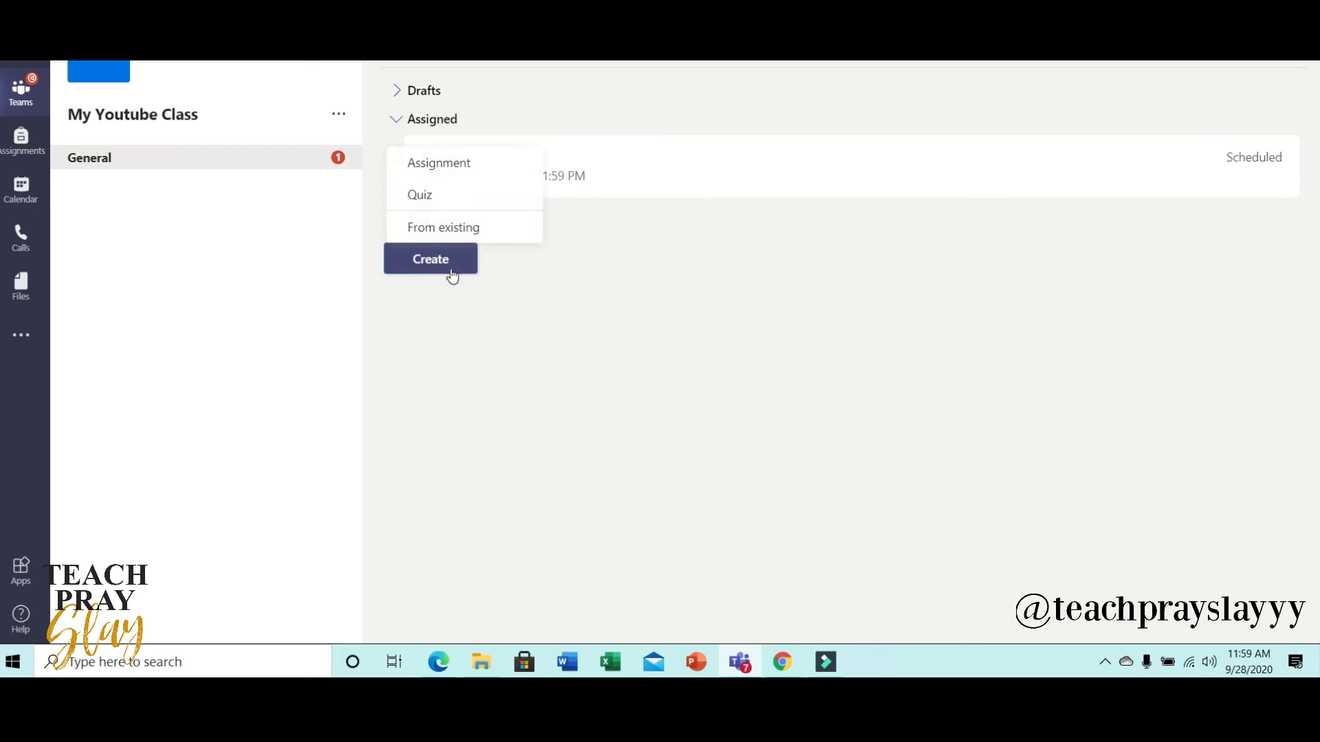
click(462, 167)
click(501, 161)
text(Wr)
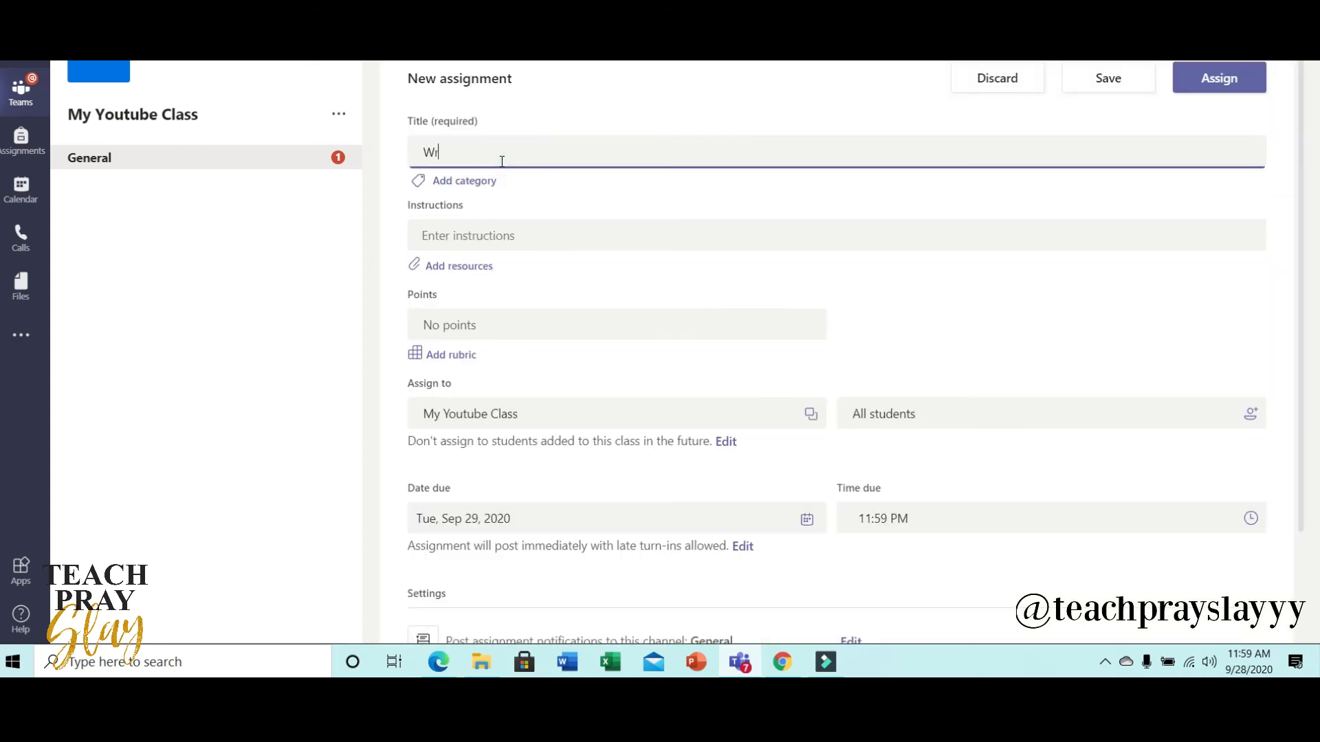
text(ite the Letter A)
- Enter "Write the Letter A" as the assignment instructions and set the points to 100
click(504, 241)
text(W)
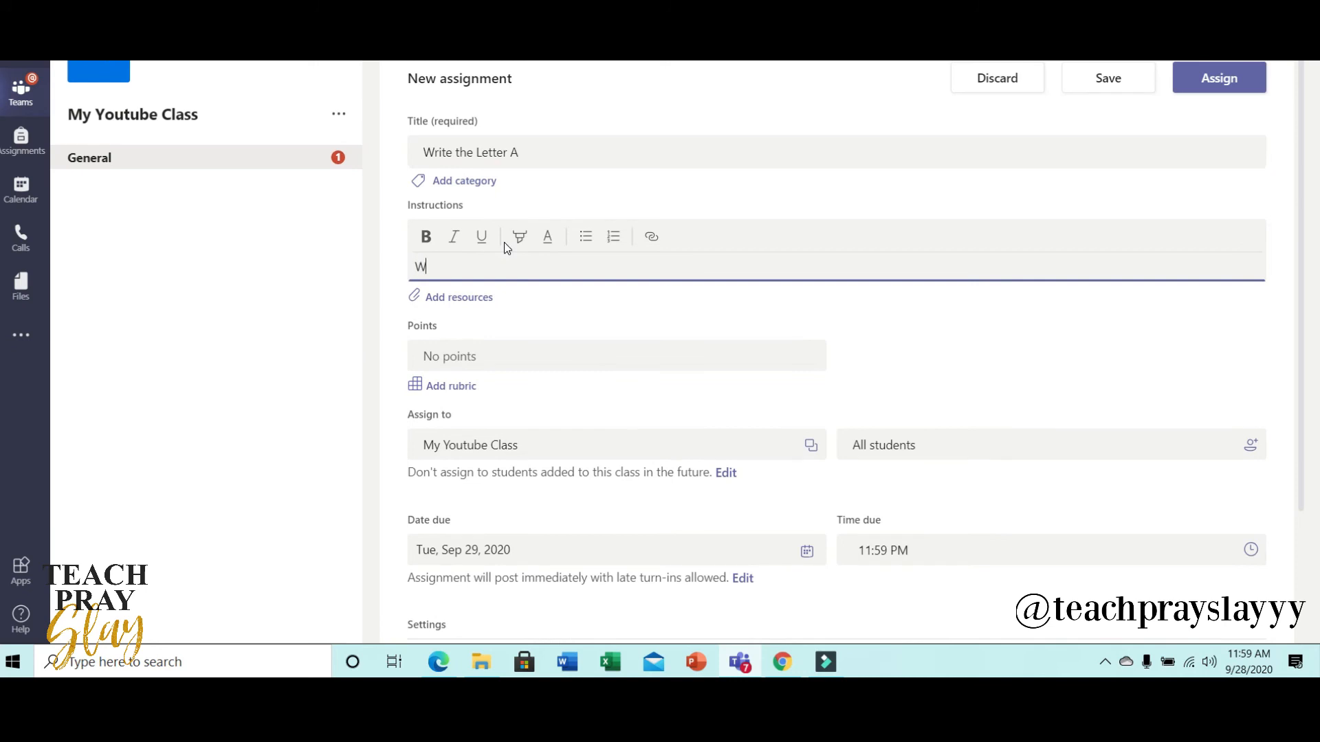
text(rite)
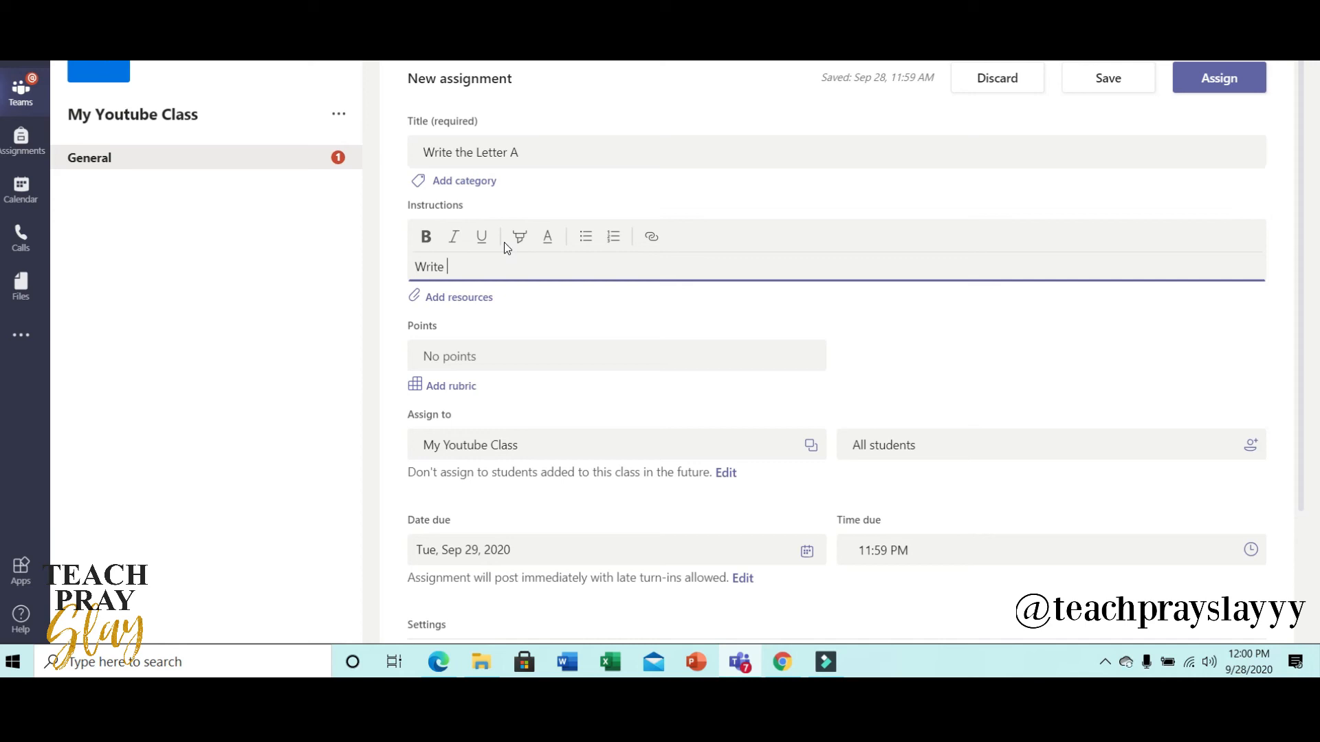
text(the Letter A)
click(526, 357)
text(100)
- Attach the OneDrive file Write your A's.pptx to the assignment as a resource
click(481, 266)
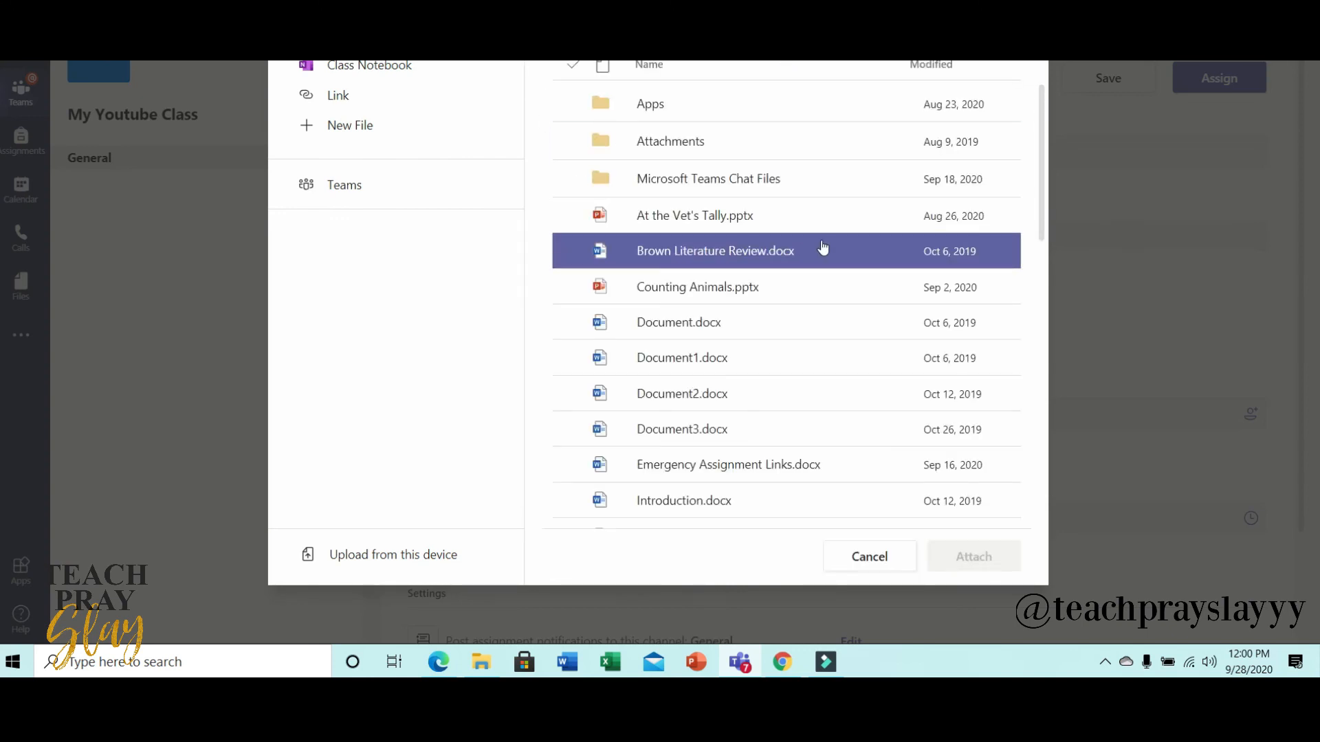
drag(1045, 161, 1050, 443)
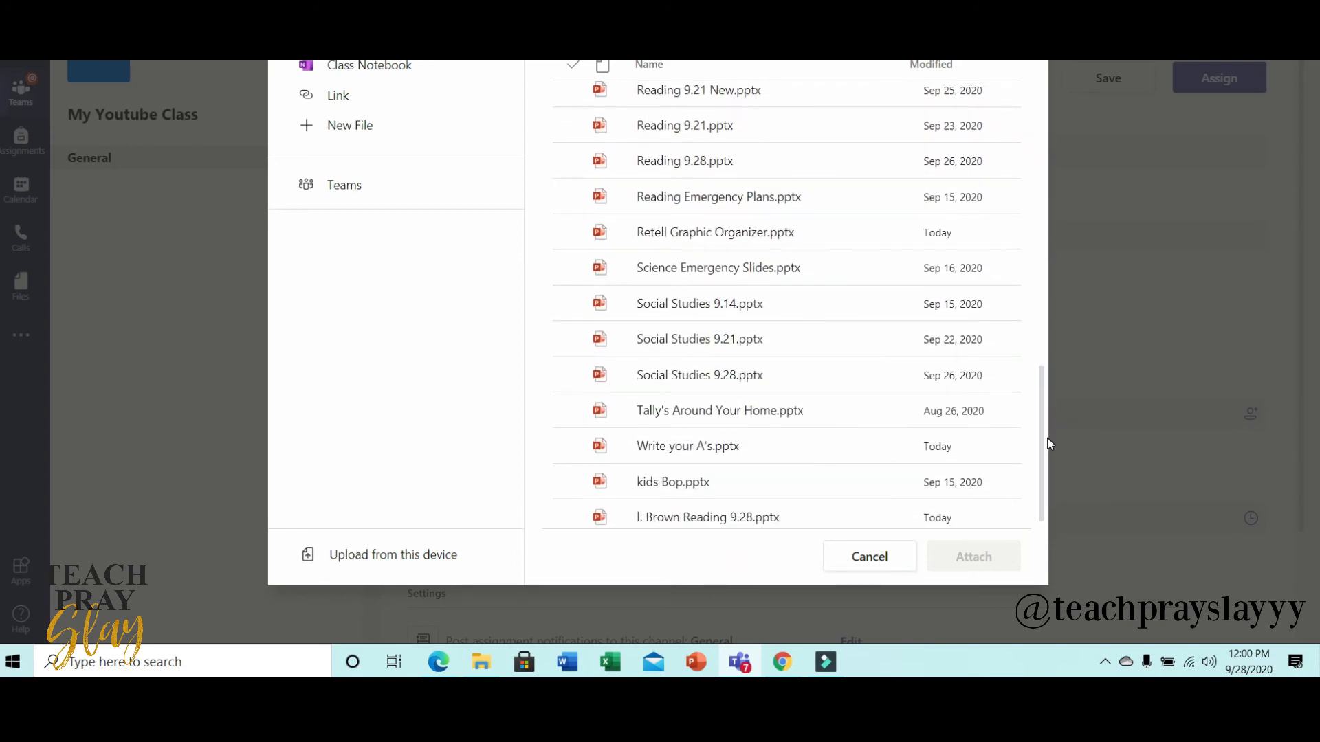
click(866, 444)
click(982, 552)
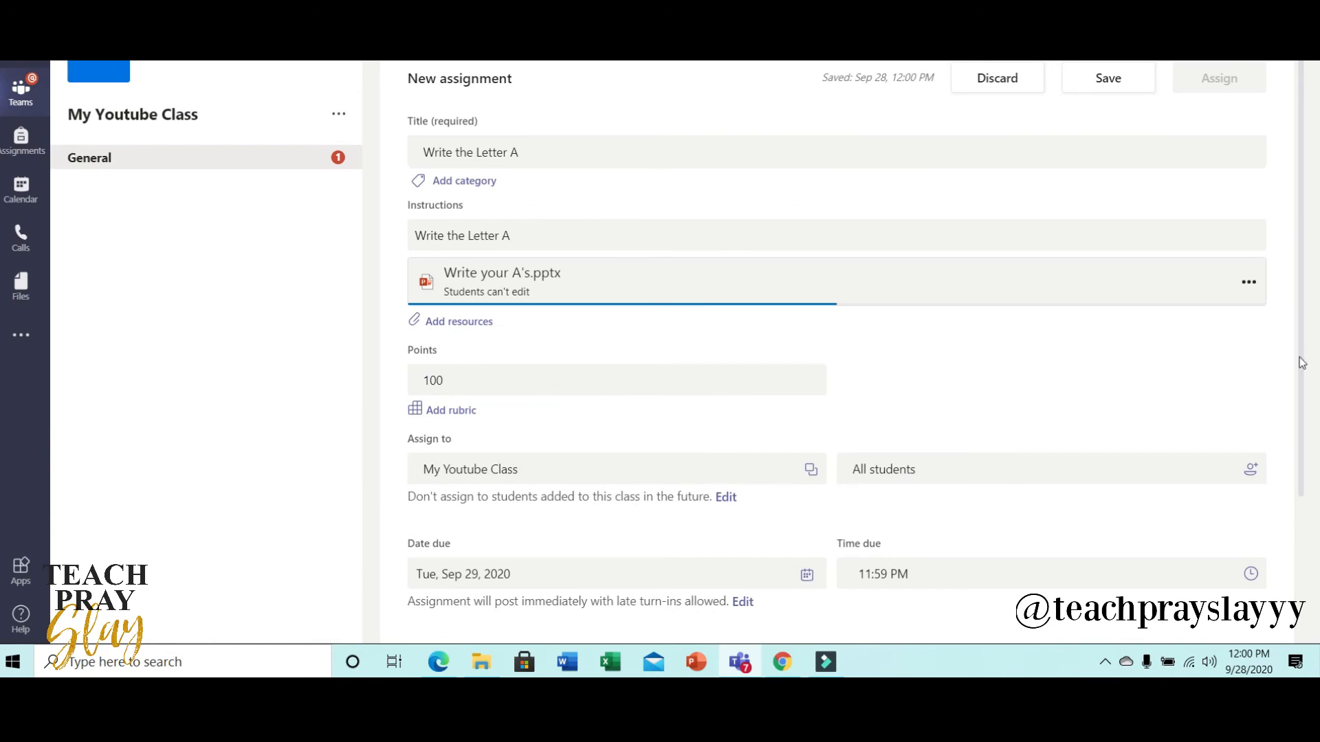
- Review the remaining assignment settings and assign it to all students in My Youtube Class
scroll(1301, 385, down, 2)
drag(1301, 385, 1305, 493)
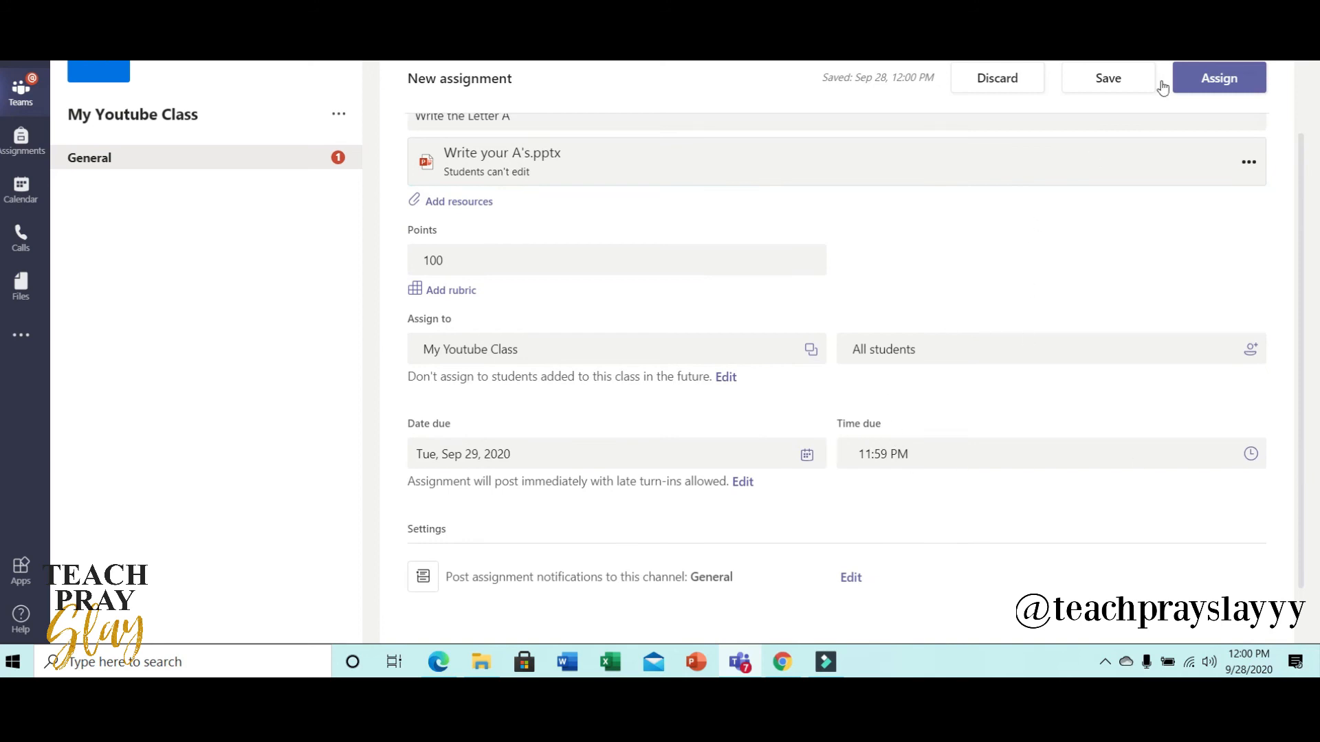
click(1219, 78)
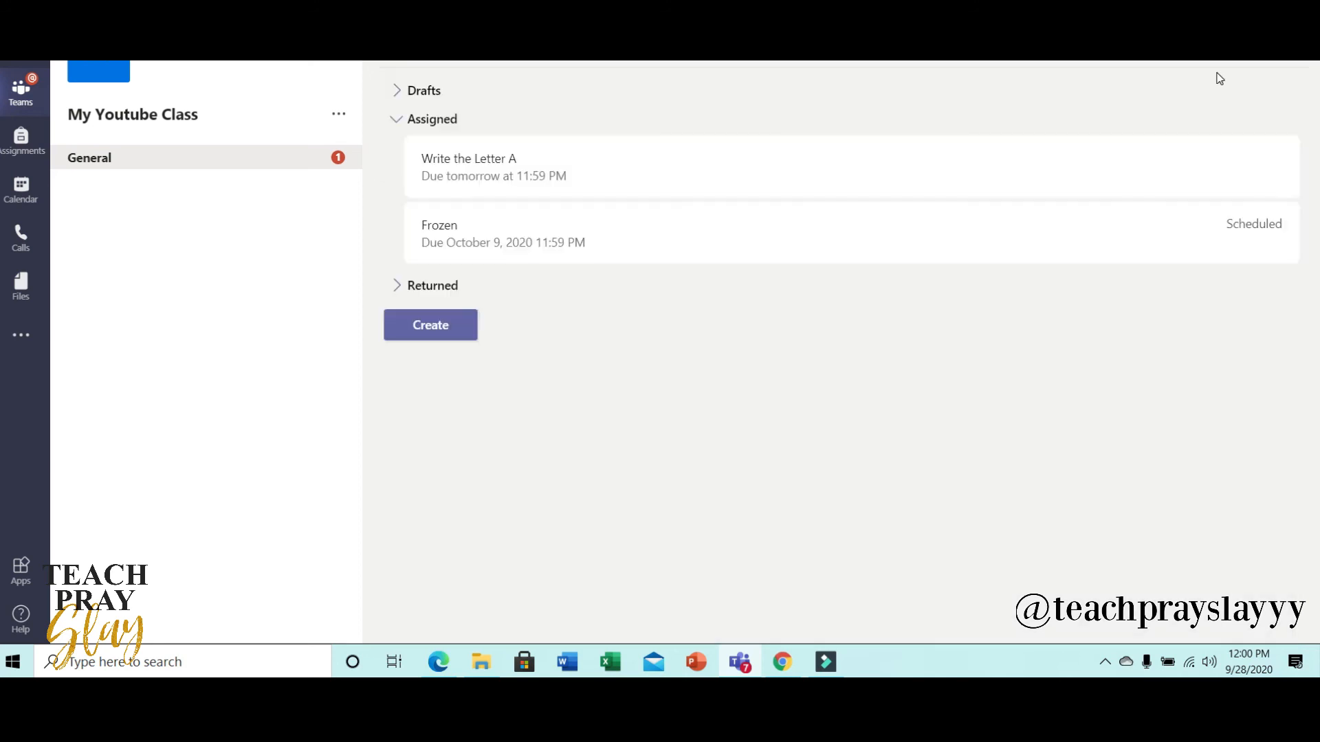
- From the Write the Letter A assignment's student view, open Write your A's.pptx for editing in the browser
click(935, 164)
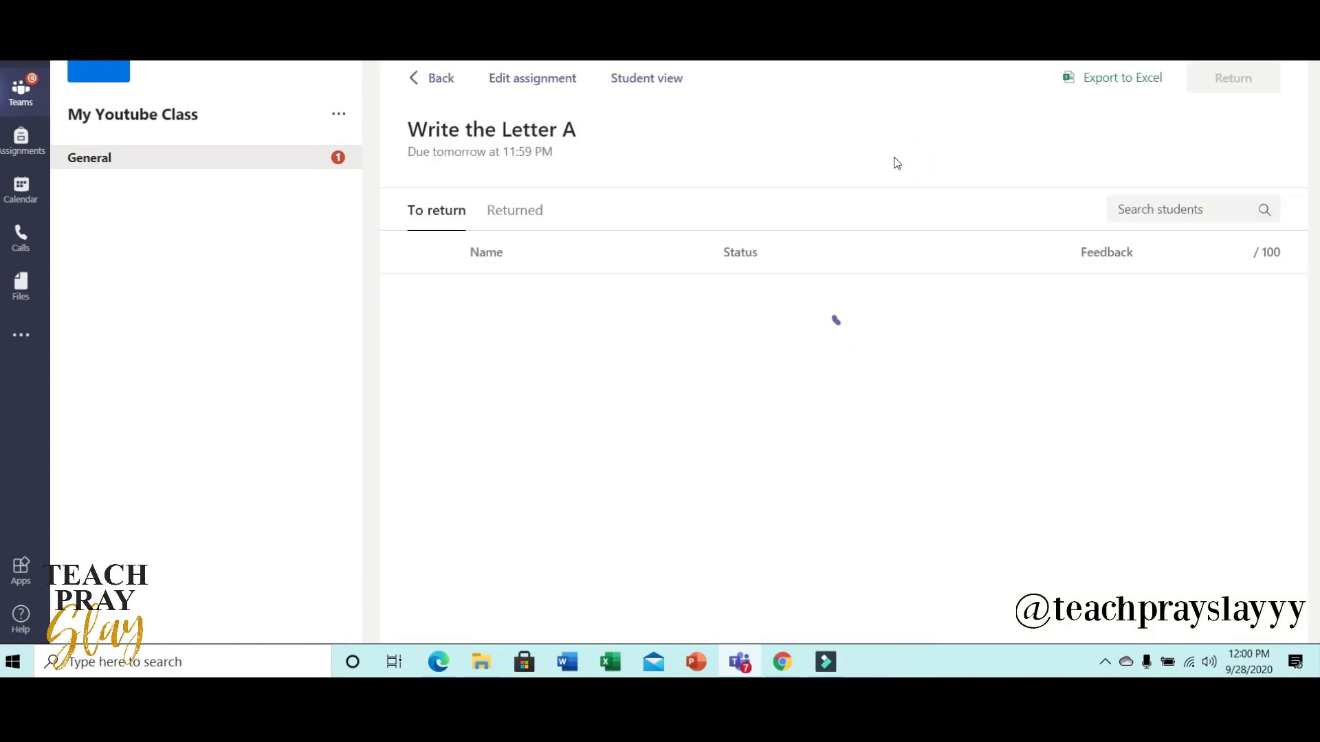
click(652, 78)
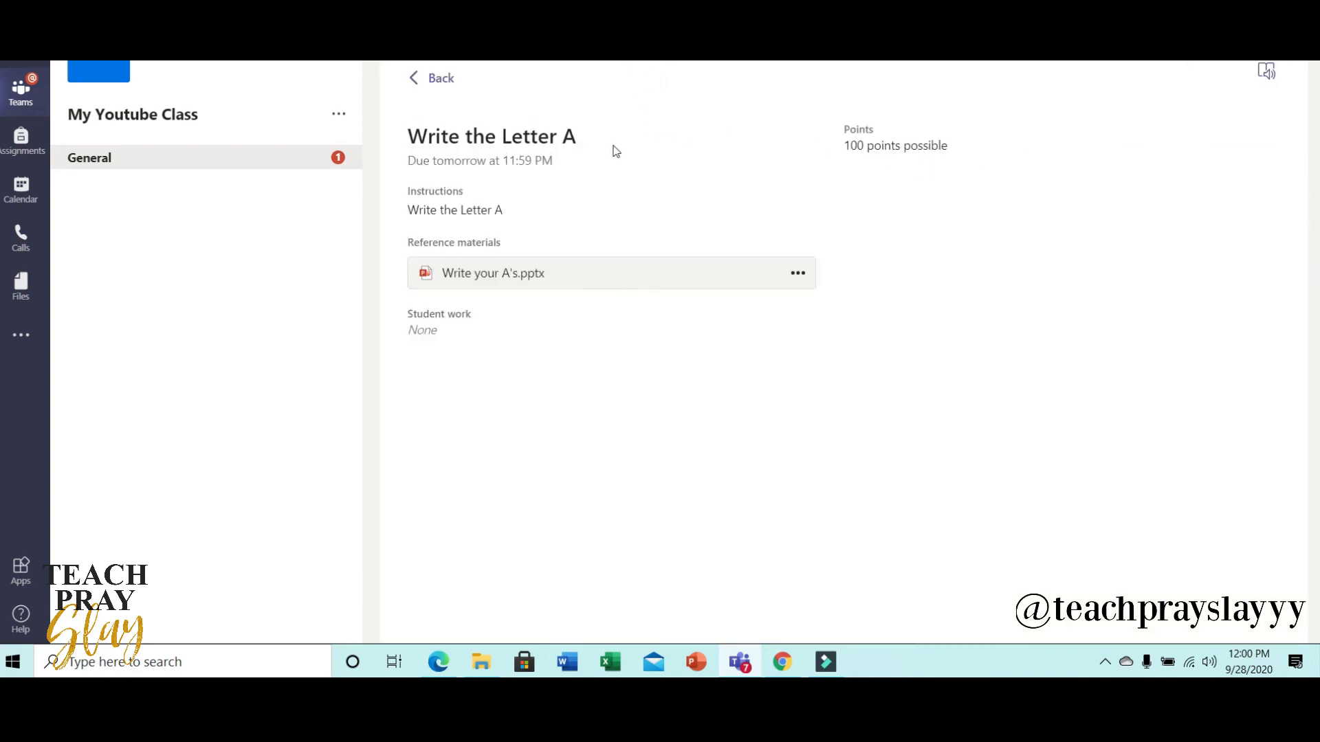
click(550, 283)
click(708, 274)
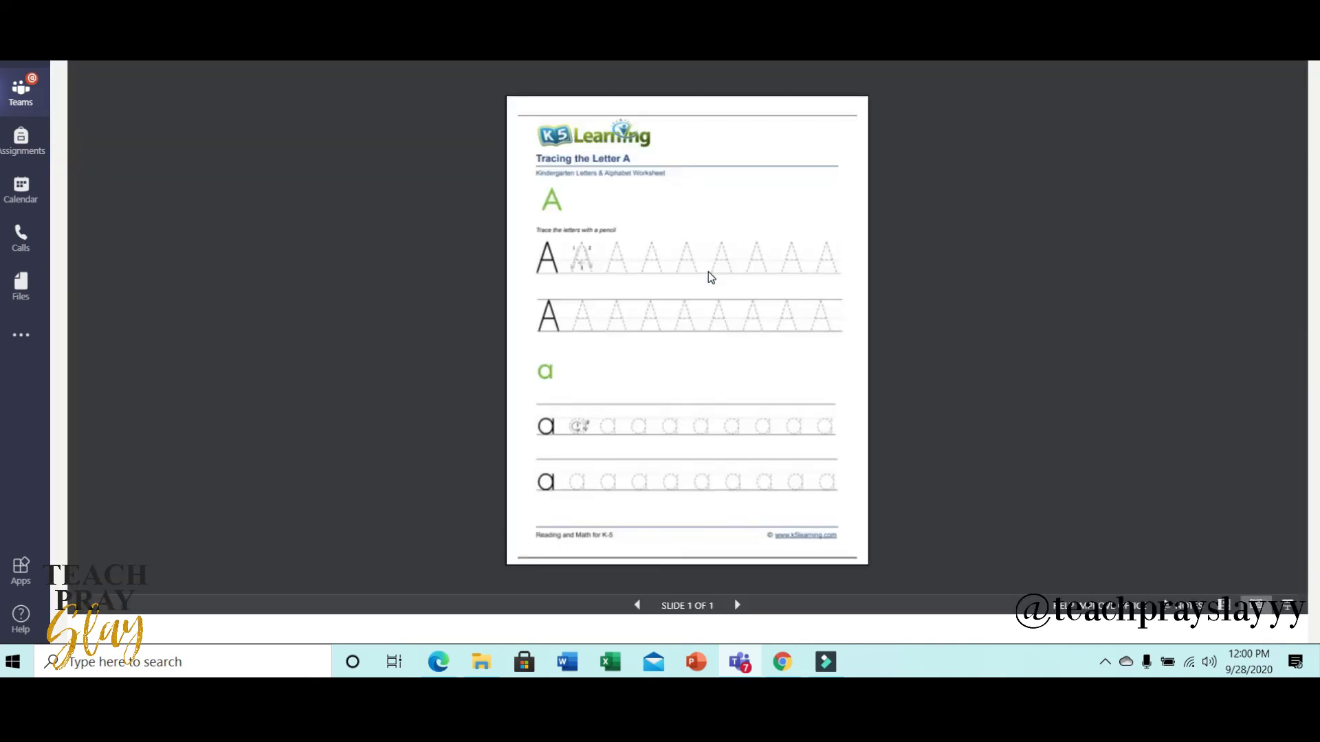
click(901, 49)
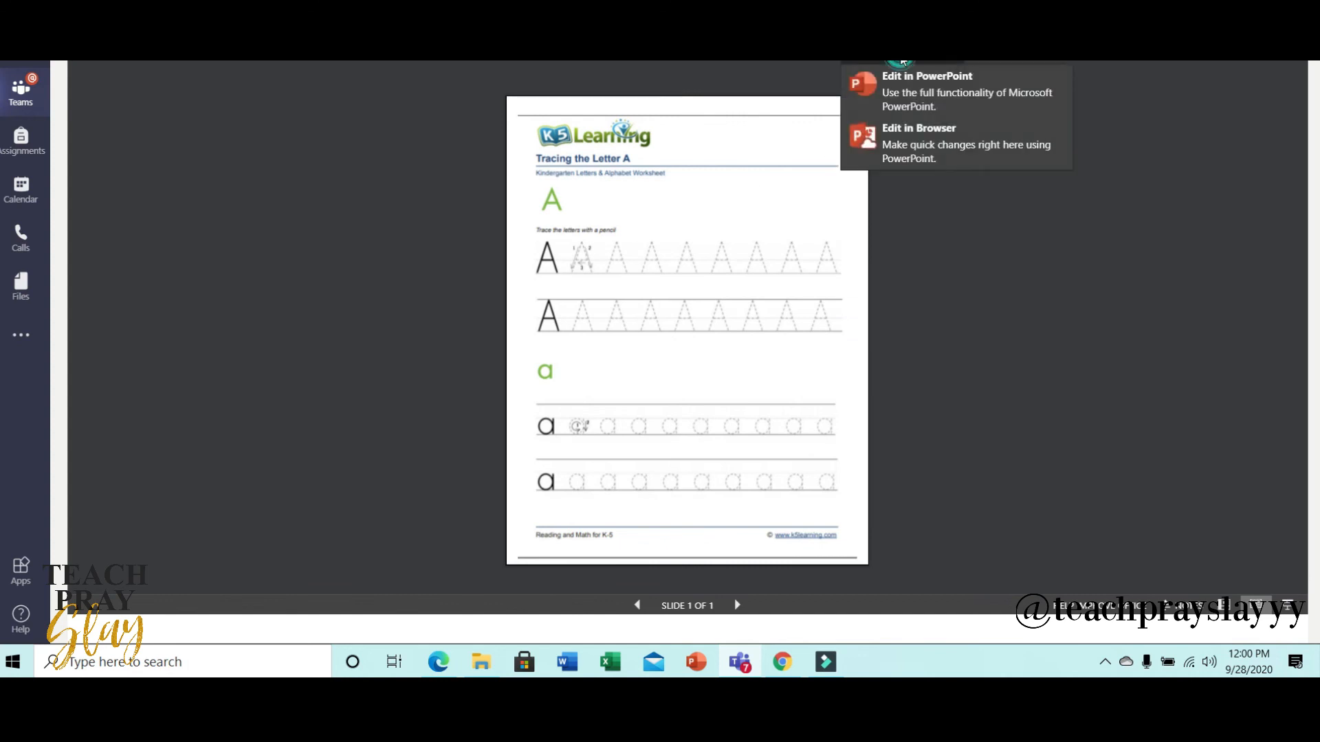
click(911, 136)
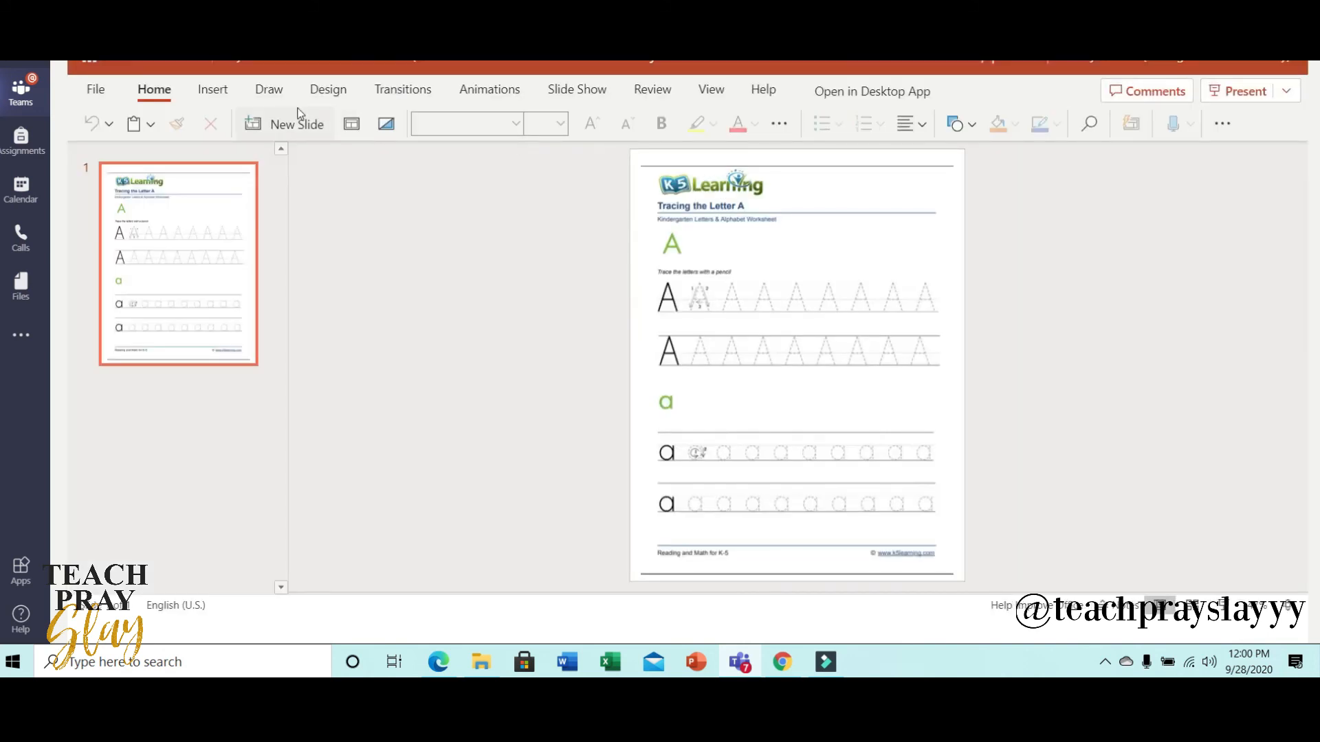
- Trace the third and fourth capital A's in the worksheet's first row with the black pen
click(274, 93)
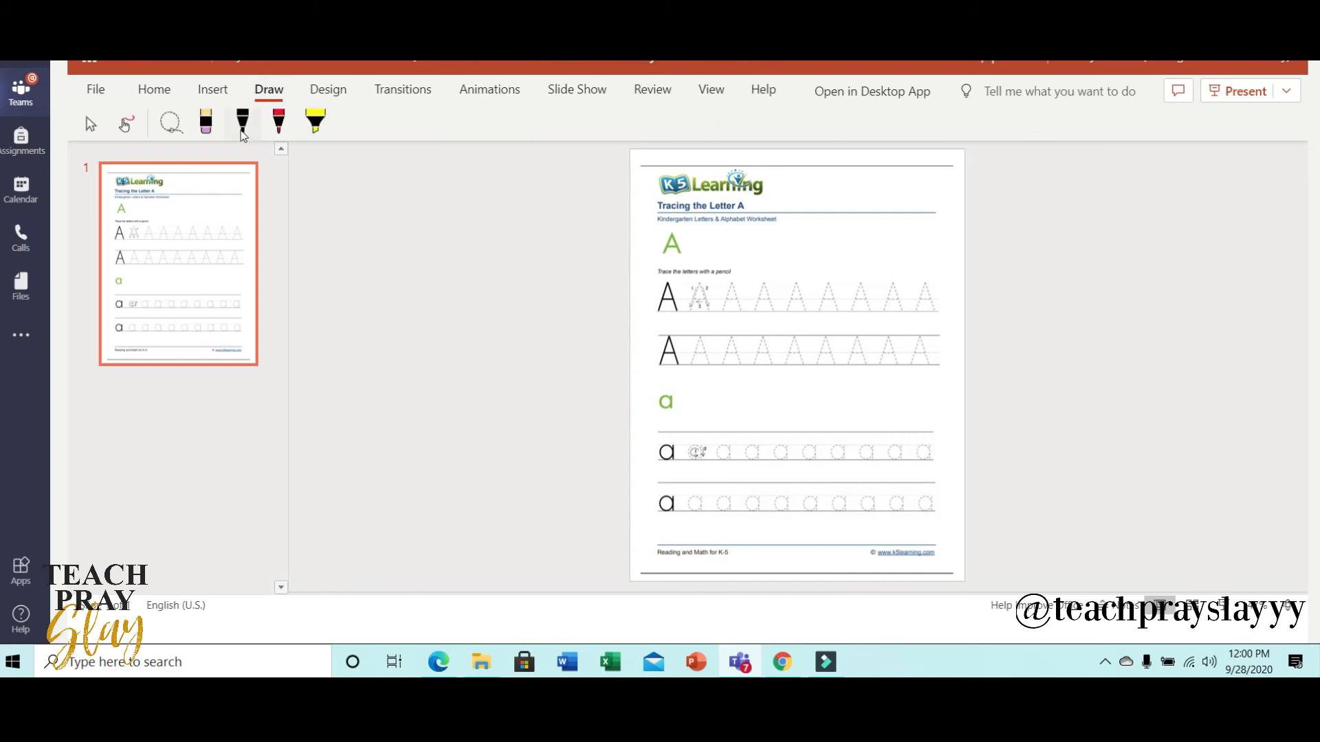
click(242, 123)
mouse_move(720, 308)
mouse_down()
mouse_move(723, 284)
mouse_move(743, 310)
mouse_move(738, 296)
mouse_move(760, 284)
mouse_move(781, 318)
mouse_move(770, 302)
mouse_up()
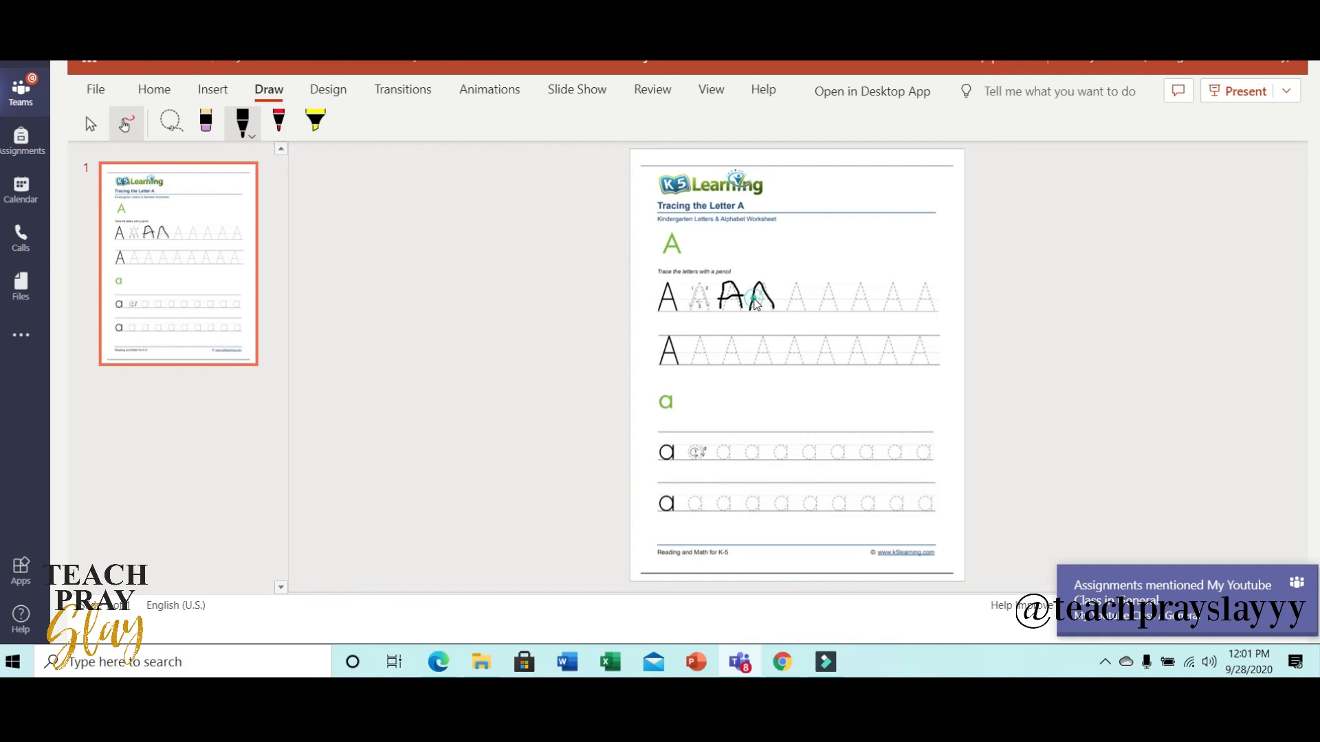